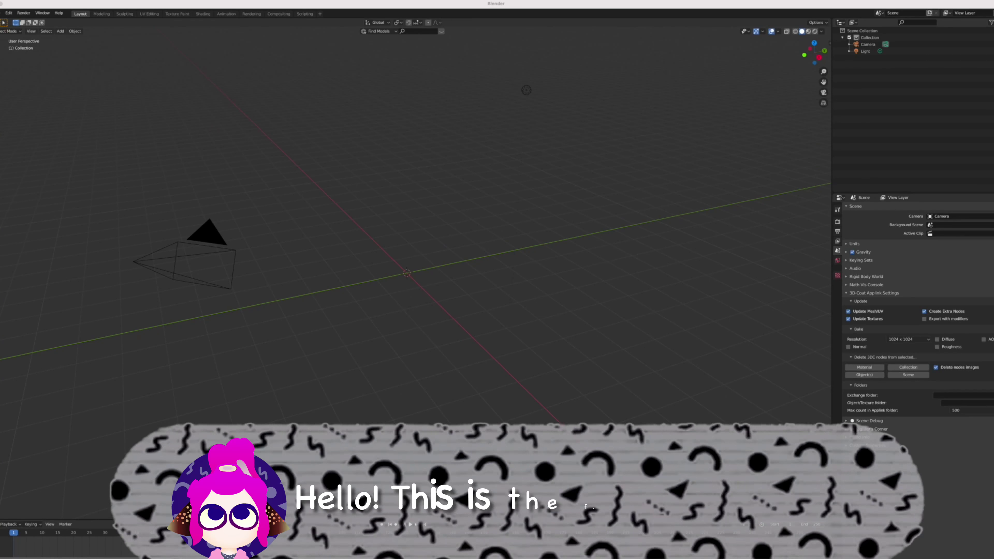
Import the Octoling body FBX from Downloads/Octoling/Female, including its armature
left_click(3, 13)
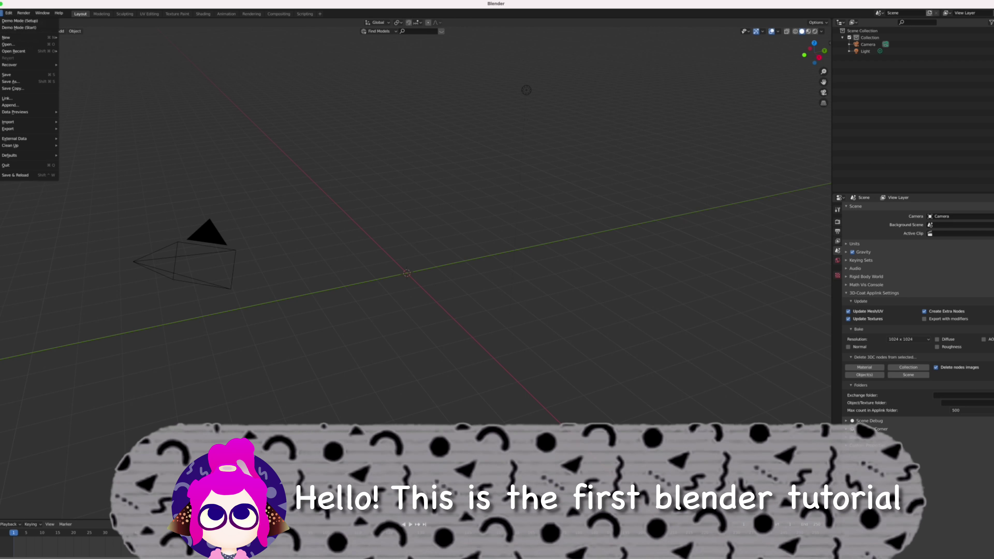
mouse_move(23, 122)
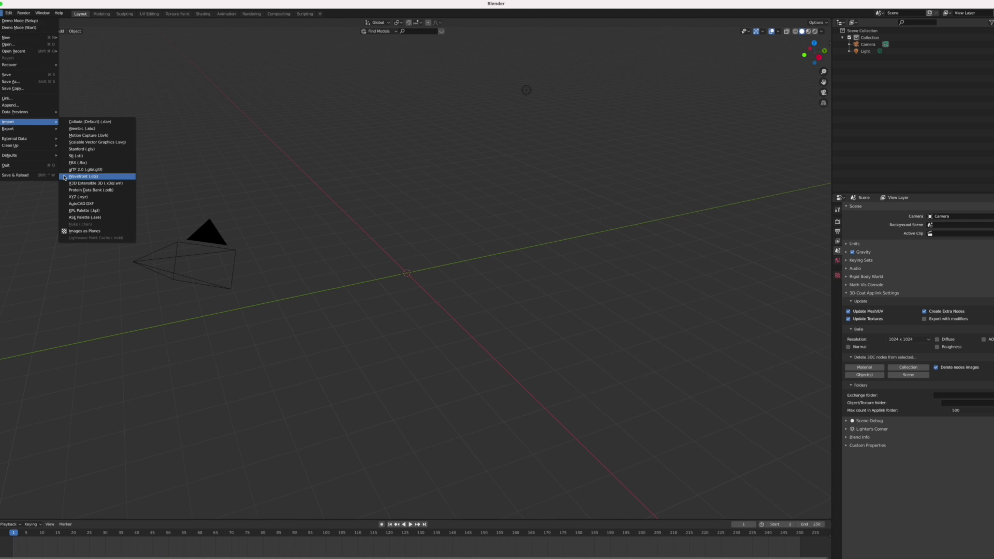
left_click(83, 168)
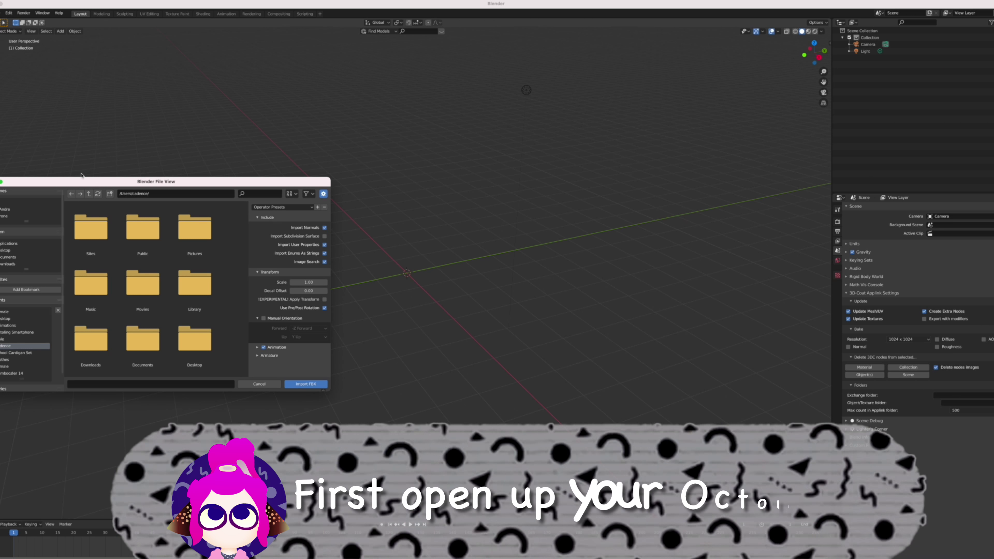
left_click(90, 339)
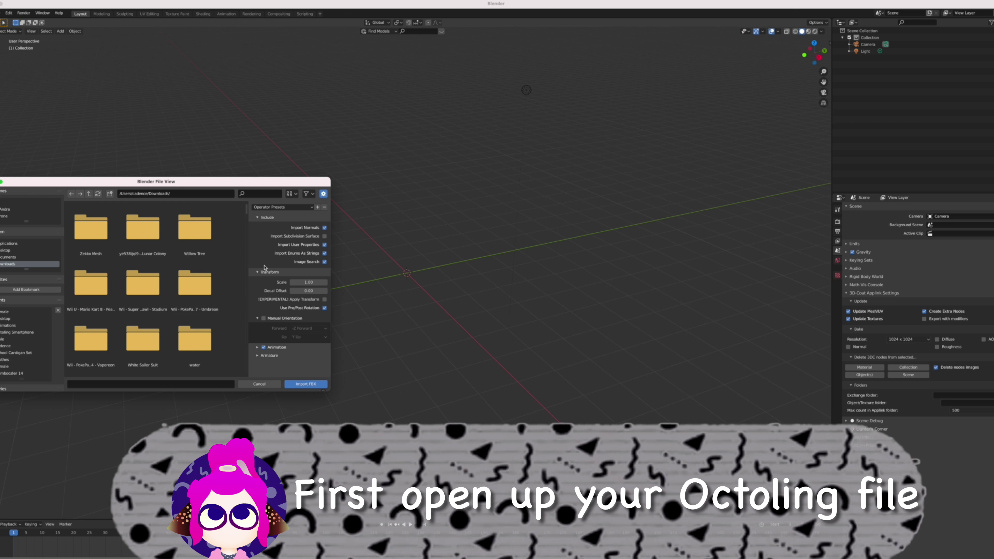
left_click(12, 311)
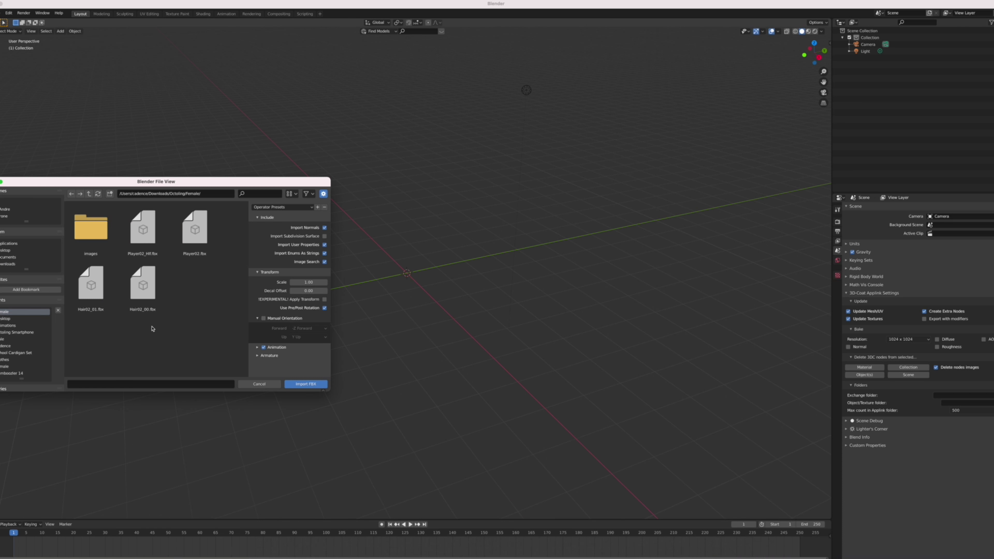
double_click(195, 229)
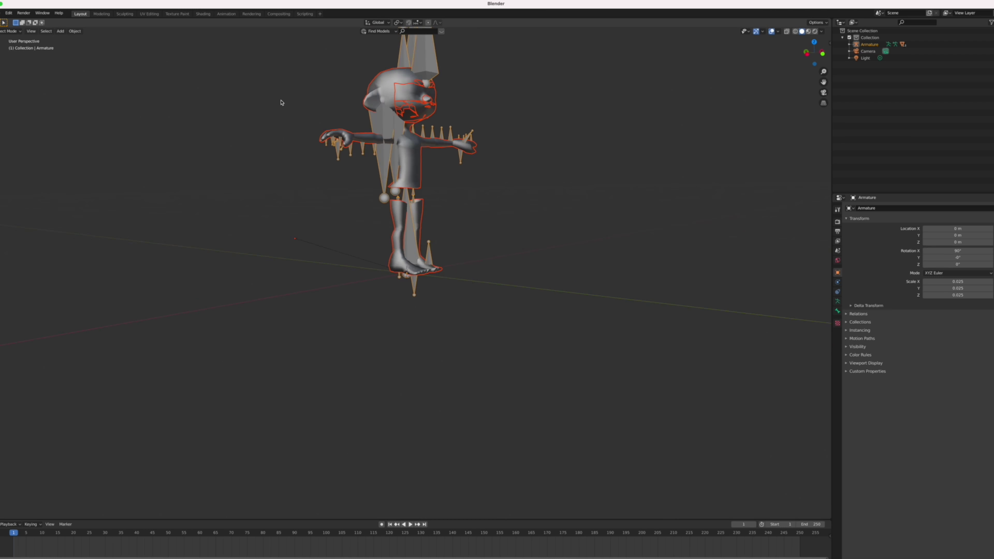
Import the Hair02_00 FBX hair model into the scene
middle_click_drag(238, 96, 269, 86)
left_click(2, 13)
mouse_move(9, 122)
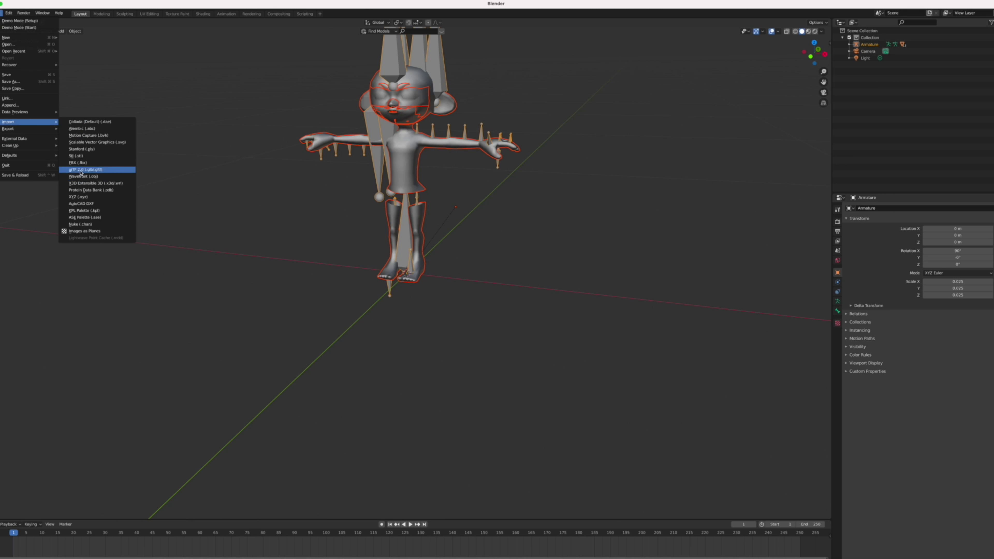
left_click(94, 171)
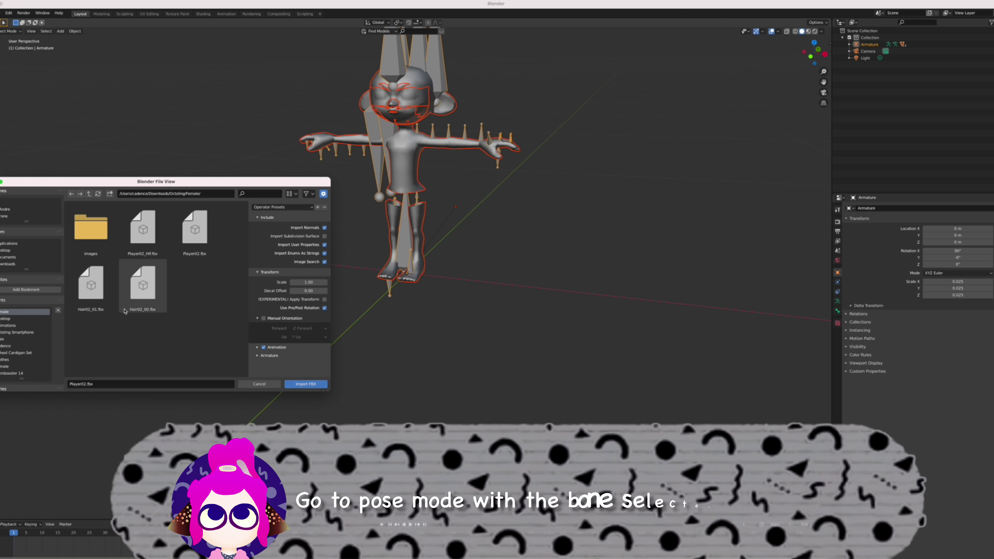
double_click(140, 309)
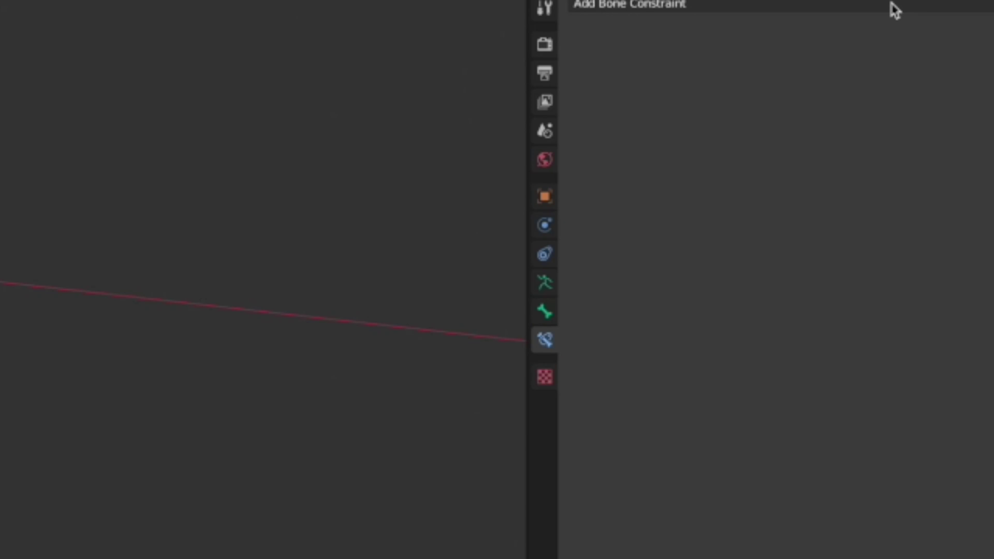
Add a Copy Transforms bone constraint with target Armature and bone head
left_click(891, 4)
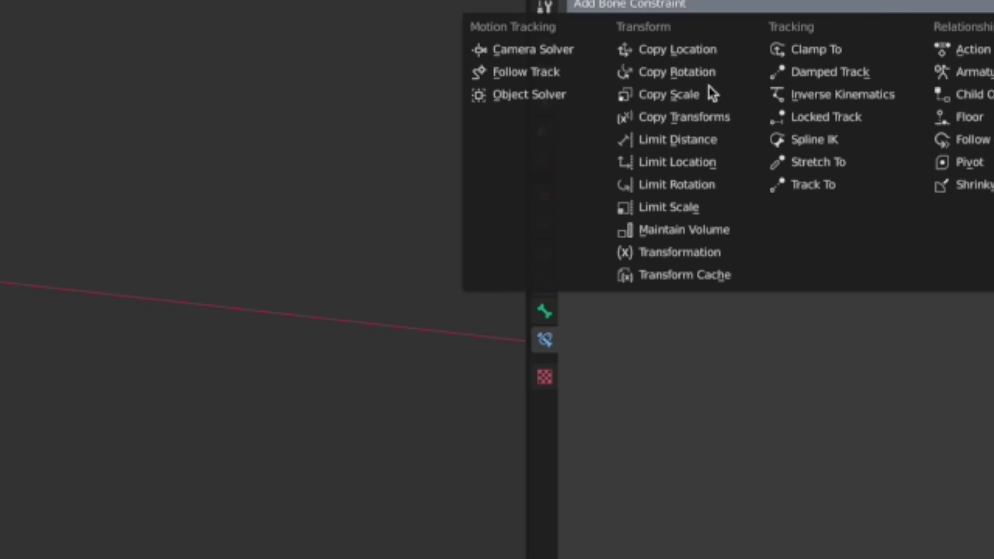
left_click(648, 119)
left_click(912, 231)
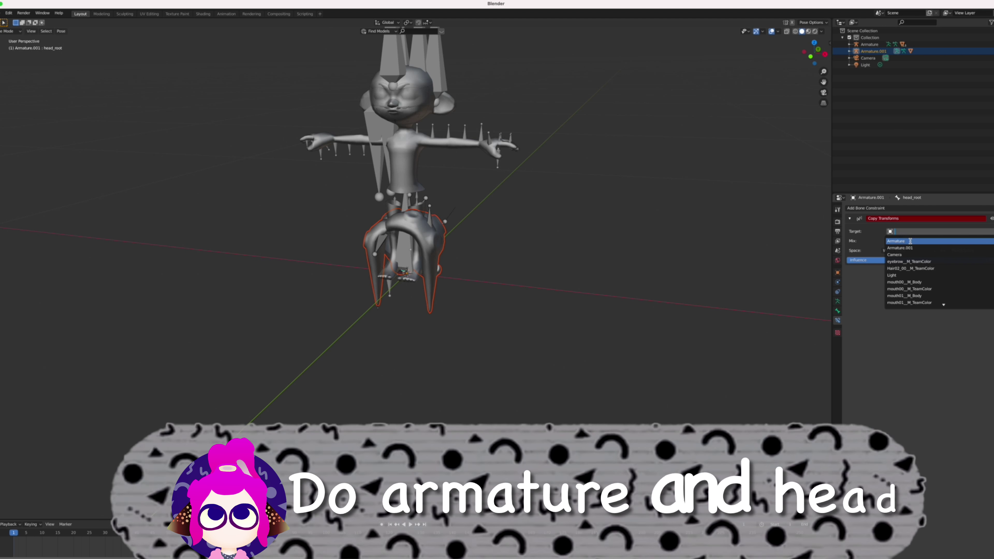
left_click(900, 245)
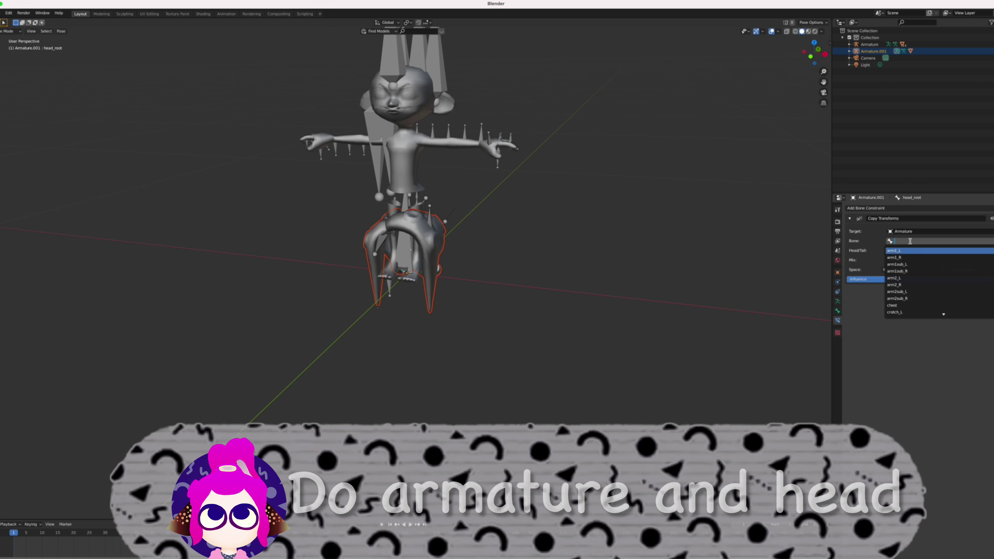
type("head")
key("Return")
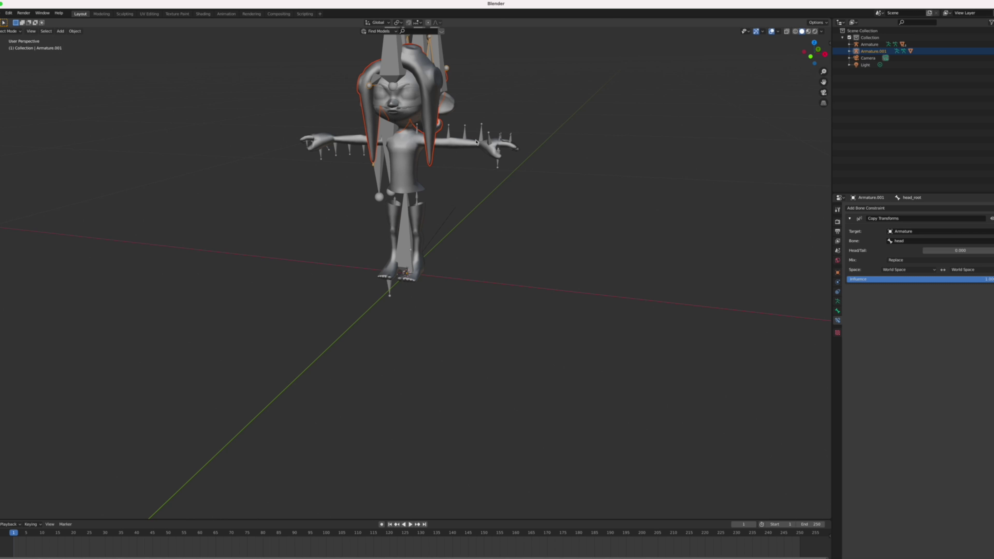
Put the body armature into Pose Mode and zoom in on the hips
left_click(482, 135)
left_click(11, 30)
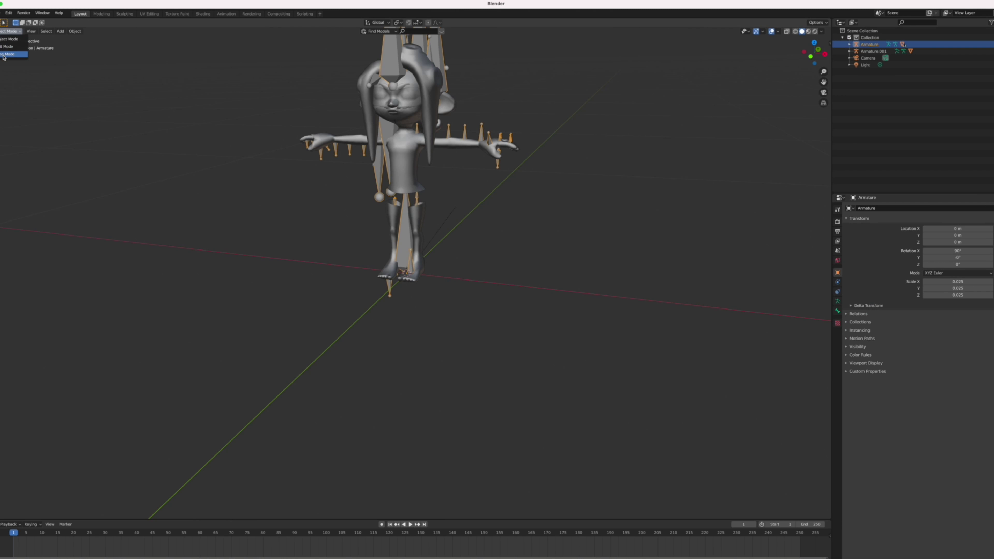
left_click(787, 31)
mouse_move(391, 235)
middle_mouse_down()
mouse_move(372, 188)
mouse_move(391, 195)
middle_mouse_up()
scroll(372, 189, "up", 6)
scroll(373, 188, "up", 3)
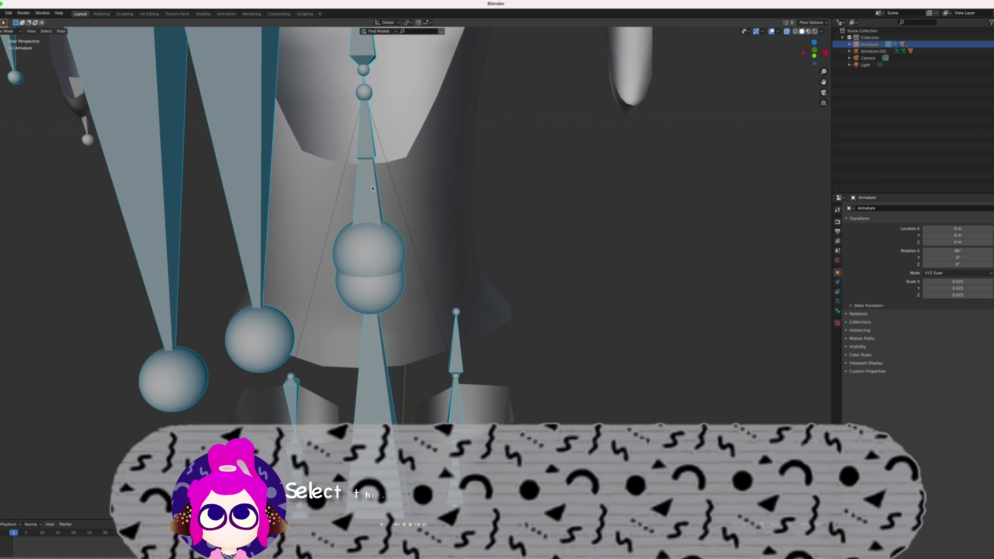
scroll(406, 202, "up", 5)
scroll(407, 202, "up", 3)
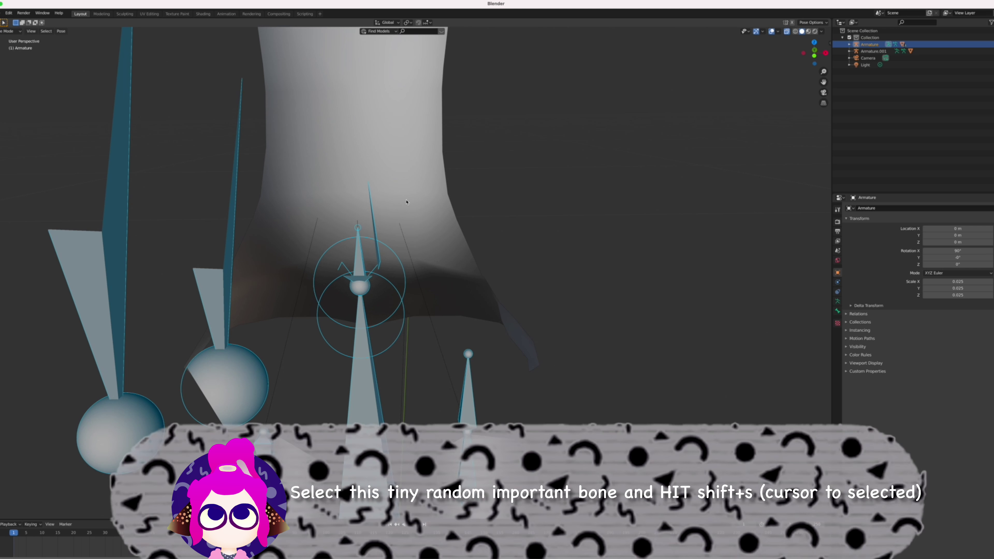
Snap the 3D cursor onto the selected joint_root bone
left_click(357, 229)
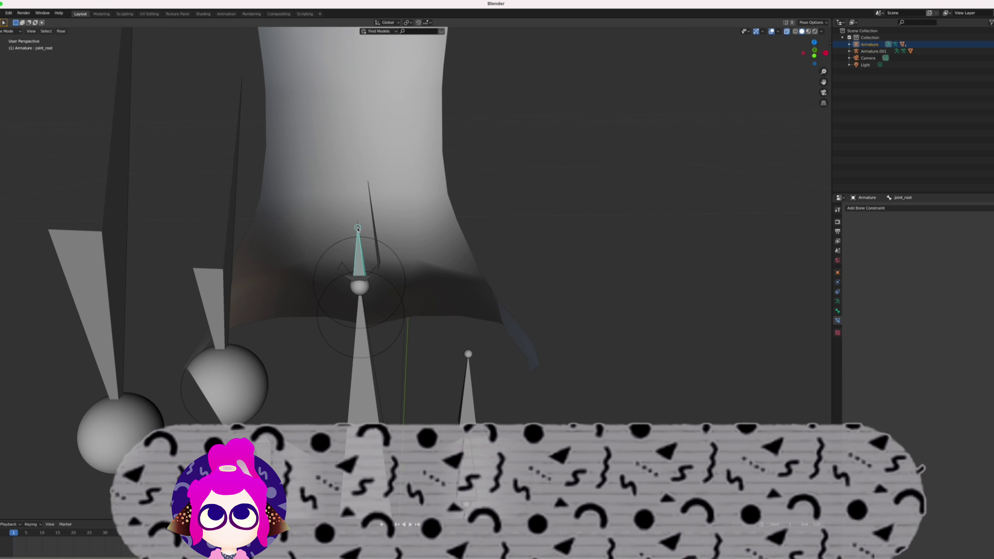
key("shift+s")
left_click(350, 258)
scroll(349, 262, "down", 2)
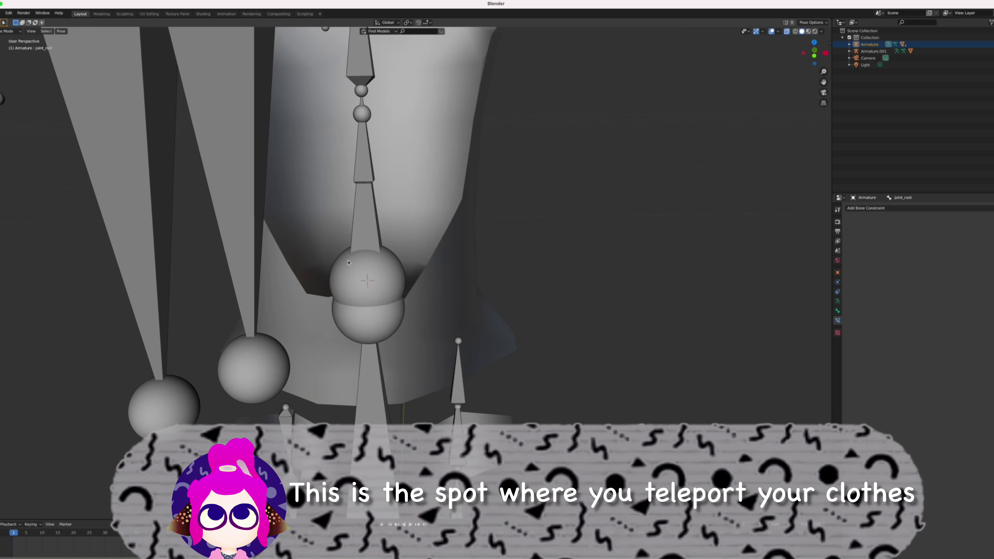
scroll(349, 262, "down", 3)
scroll(348, 262, "down", 2)
scroll(349, 262, "down", 4)
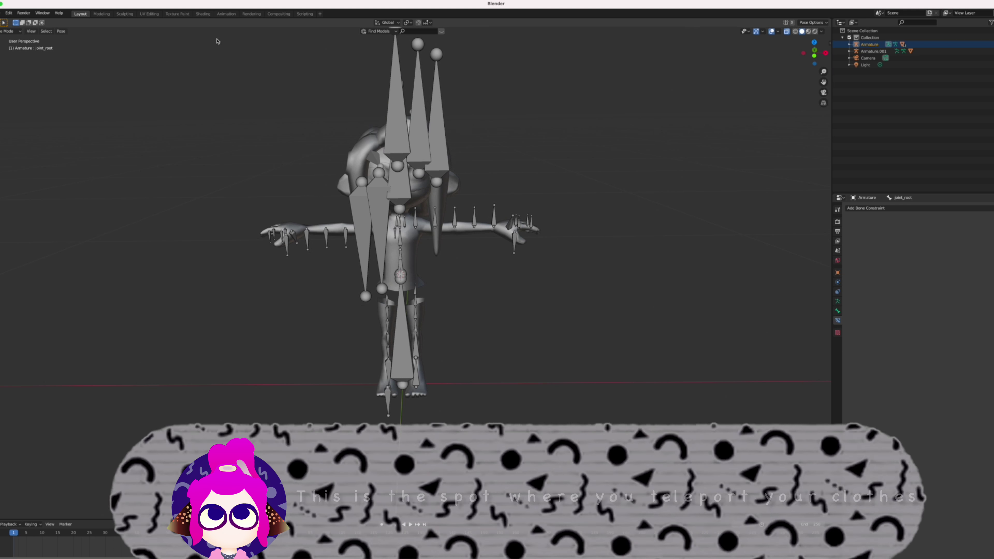
Import Clt_AMB003_F.fbx from the School Cardigan Set folder and snap it to the 3D cursor
left_click(2, 13)
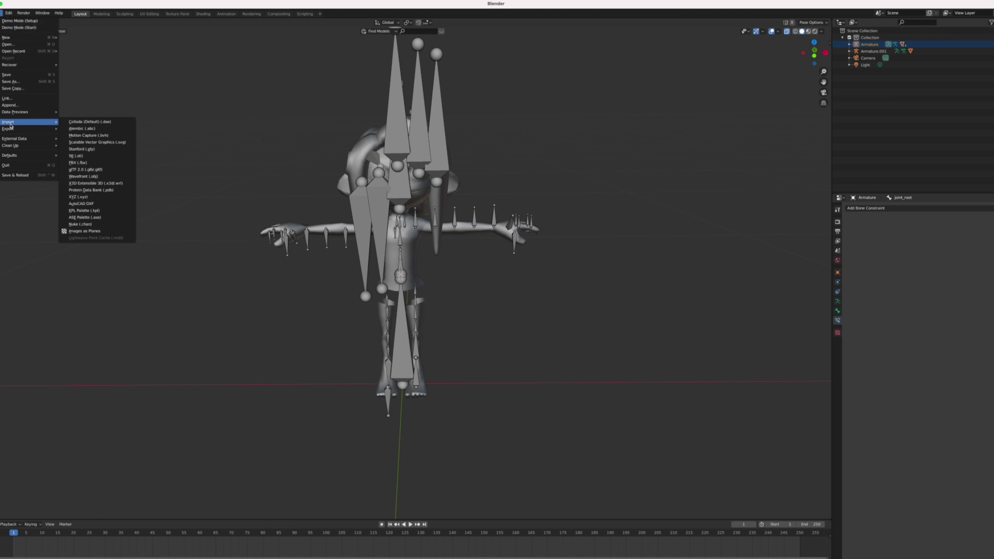
mouse_move(29, 121)
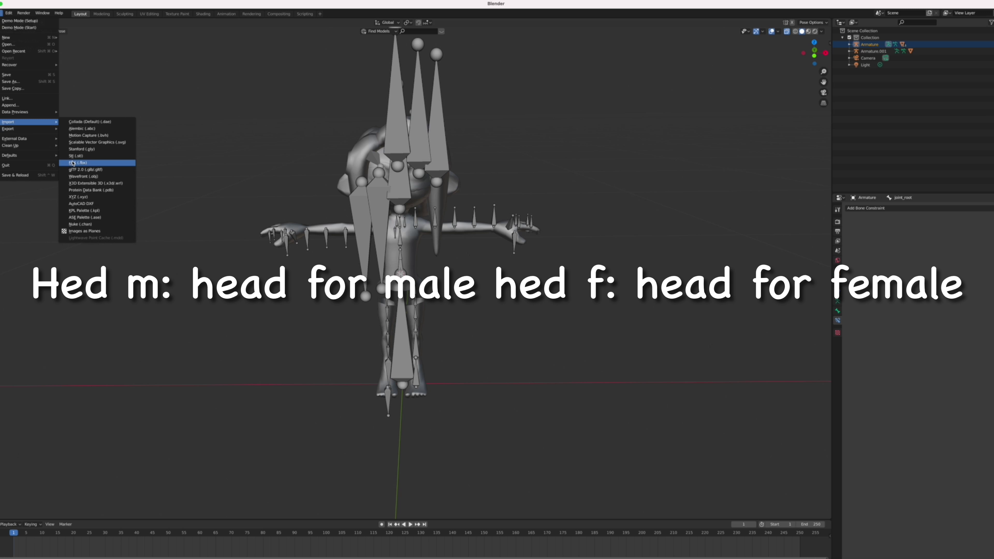
left_click(129, 162)
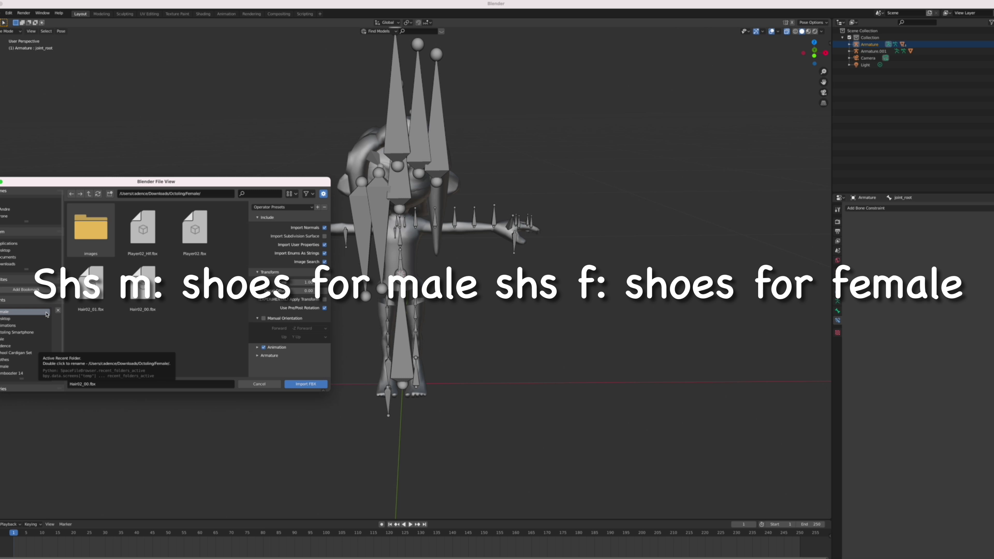
left_click(27, 327)
left_click(27, 346)
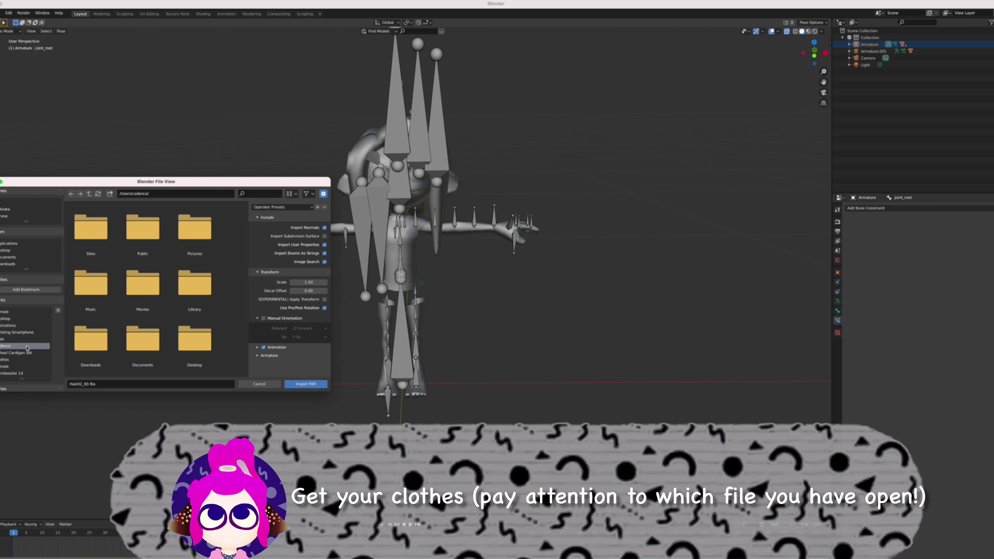
left_click(29, 333)
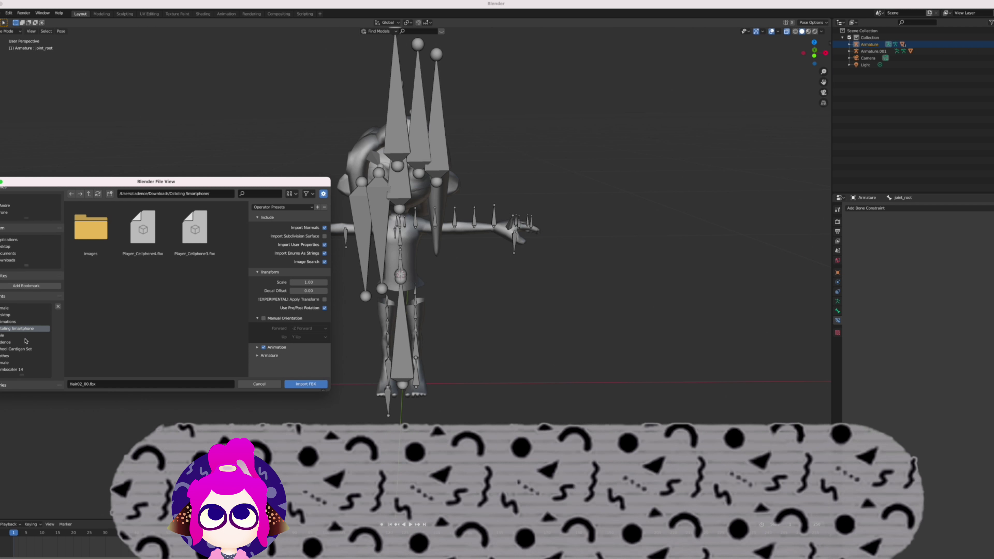
left_click(23, 349)
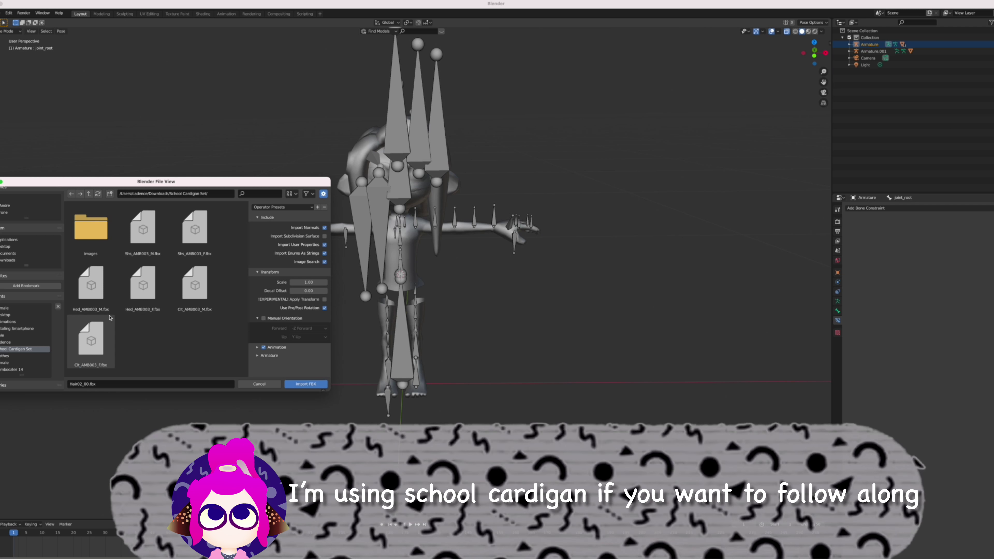
double_click(93, 334)
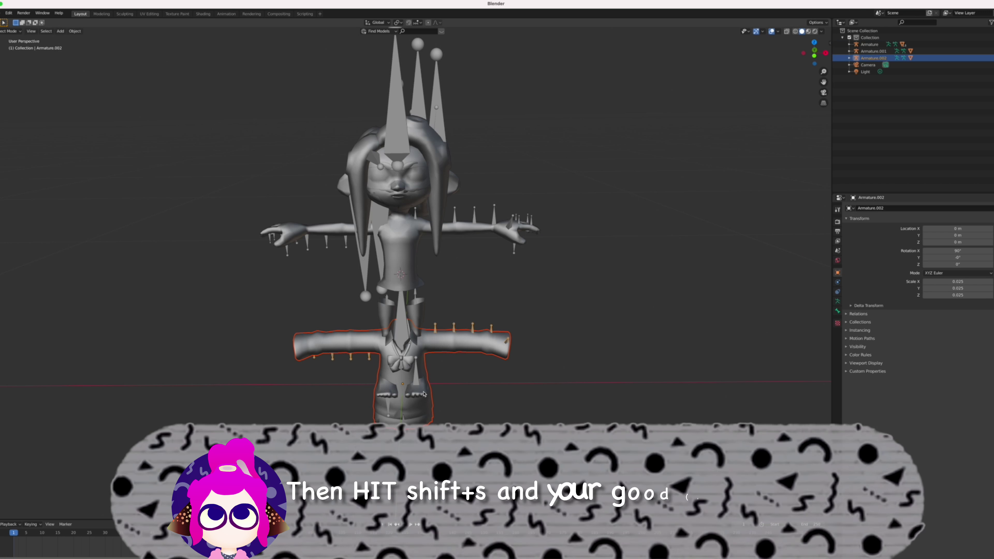
left_click(433, 359)
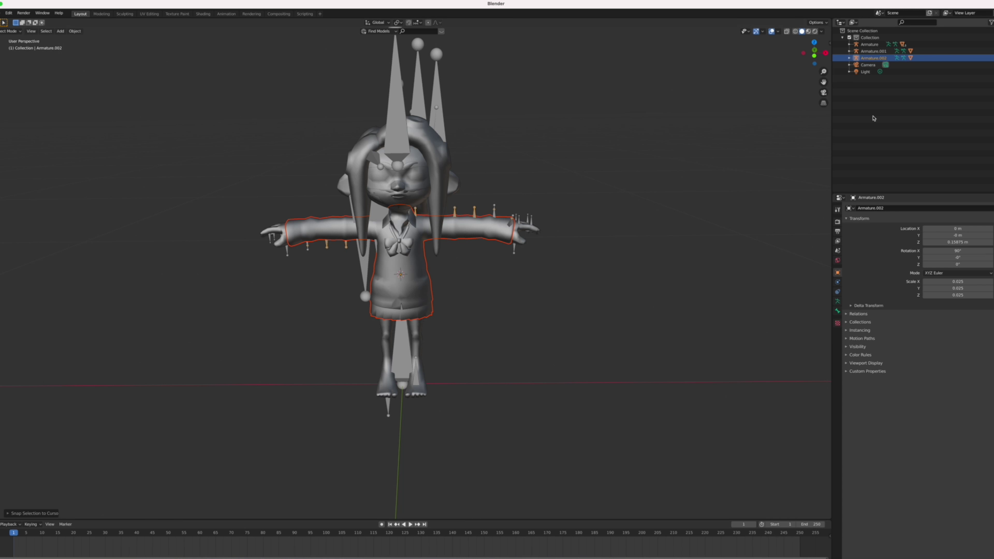
Switch to Material Preview and import the Btm_000.fbx shorts from the Inkling Clothes folder
key("z")
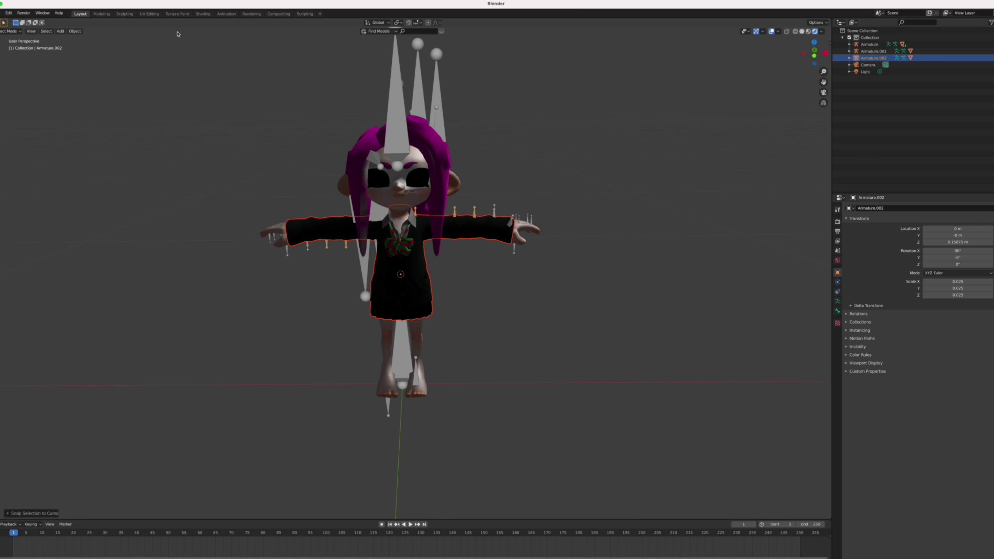
left_click(2, 12)
mouse_move(11, 122)
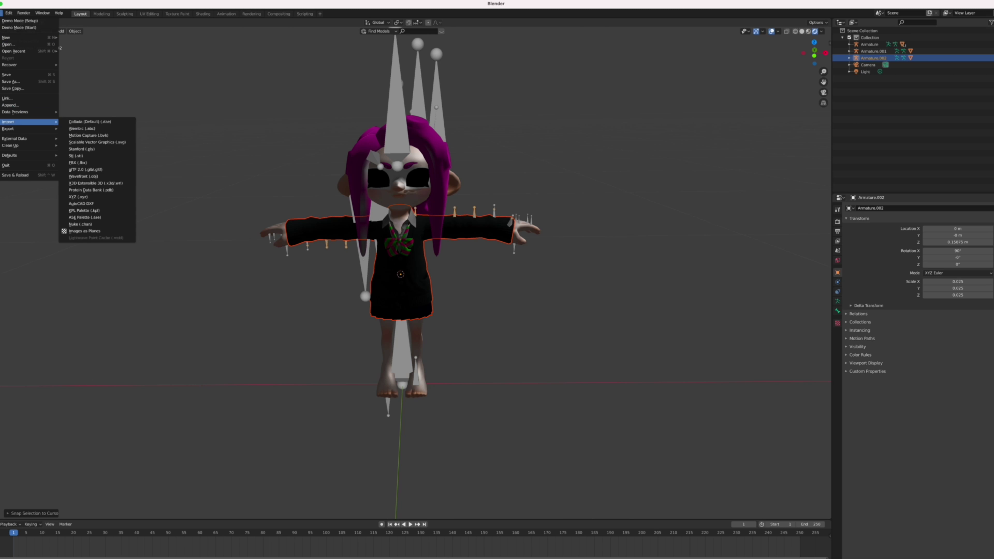
left_click(83, 163)
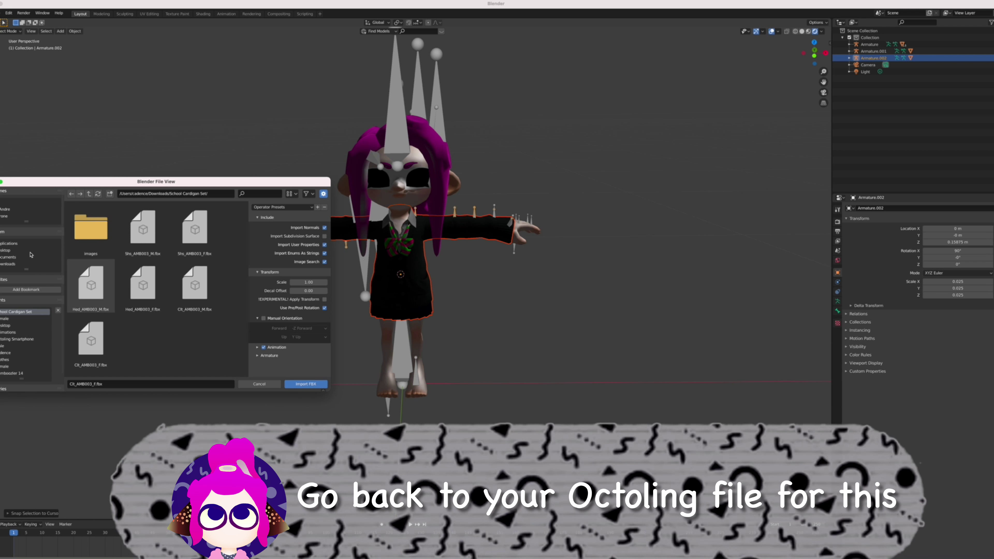
left_click(23, 359)
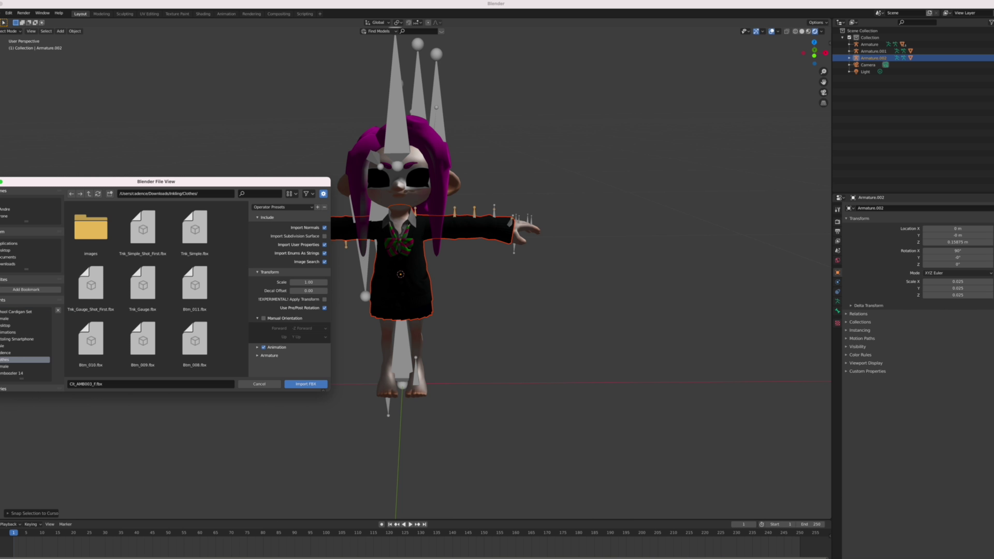
scroll(99, 339, "down", 2)
scroll(117, 343, "down", 1)
scroll(137, 347, "down", 1)
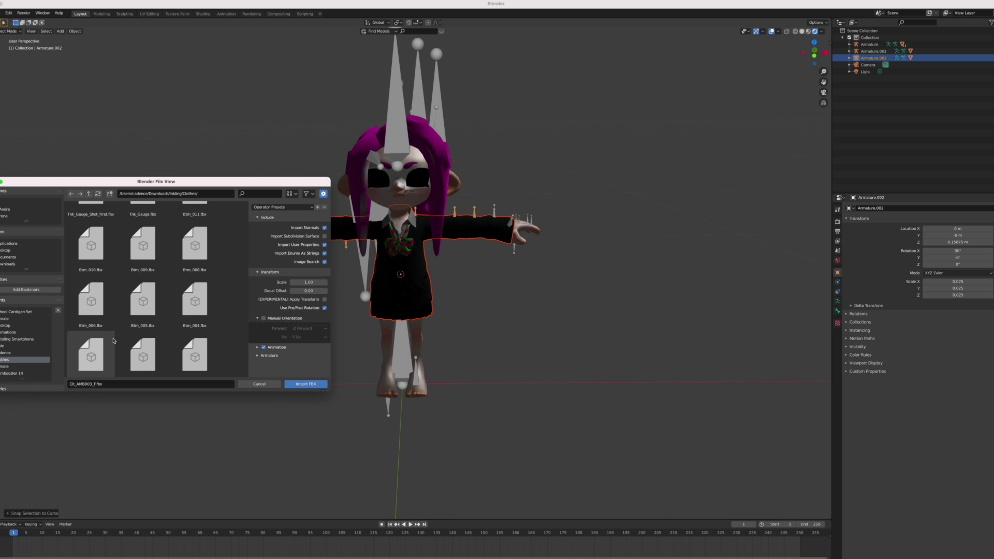
scroll(152, 350, "down", 1)
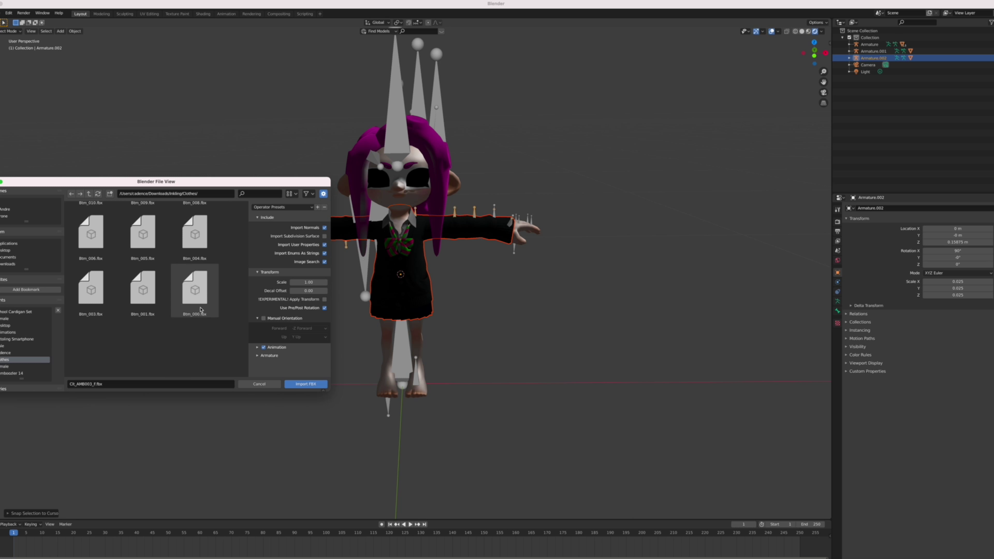
left_click(306, 384)
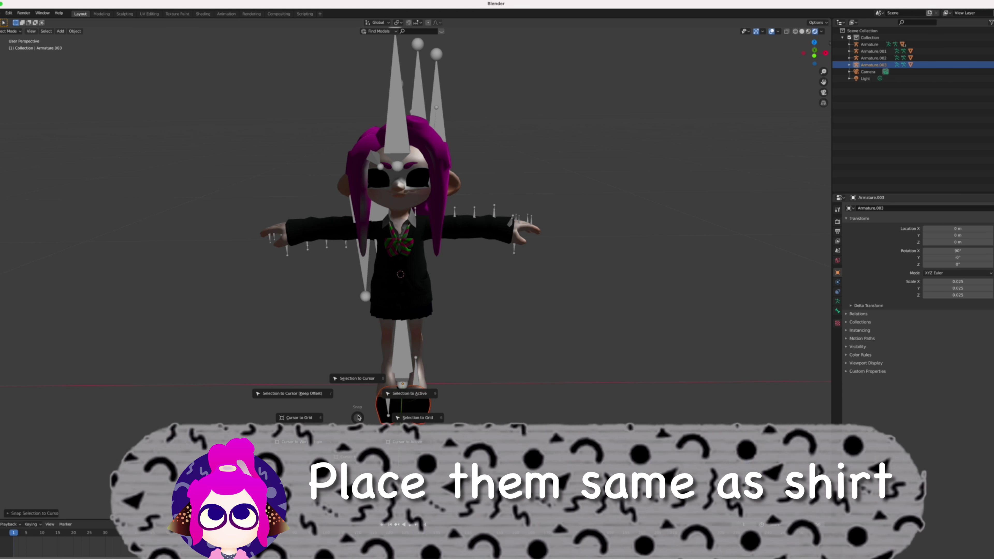
Snap the shorts to the 3D cursor at the hips and inspect them
left_click(362, 394)
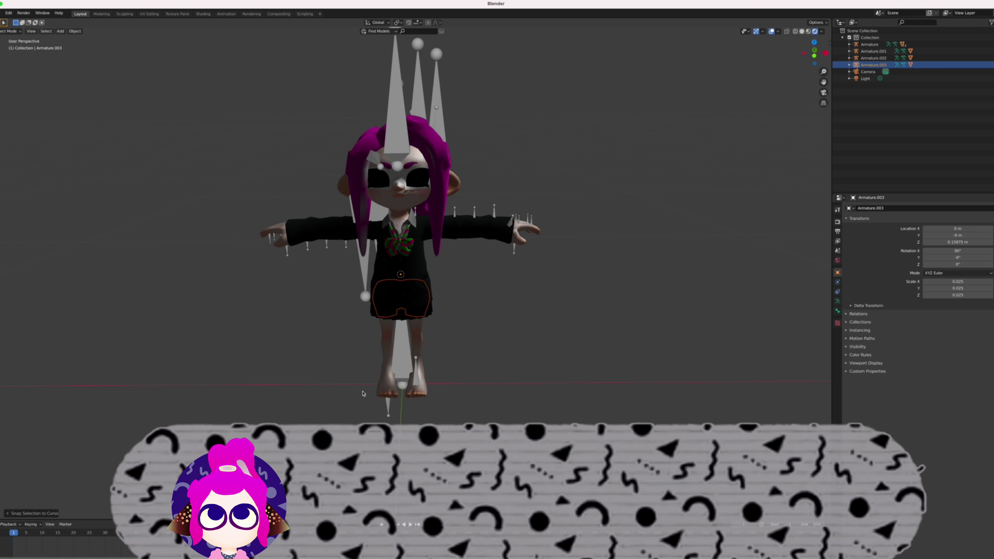
middle_click_drag(362, 393, 370, 393)
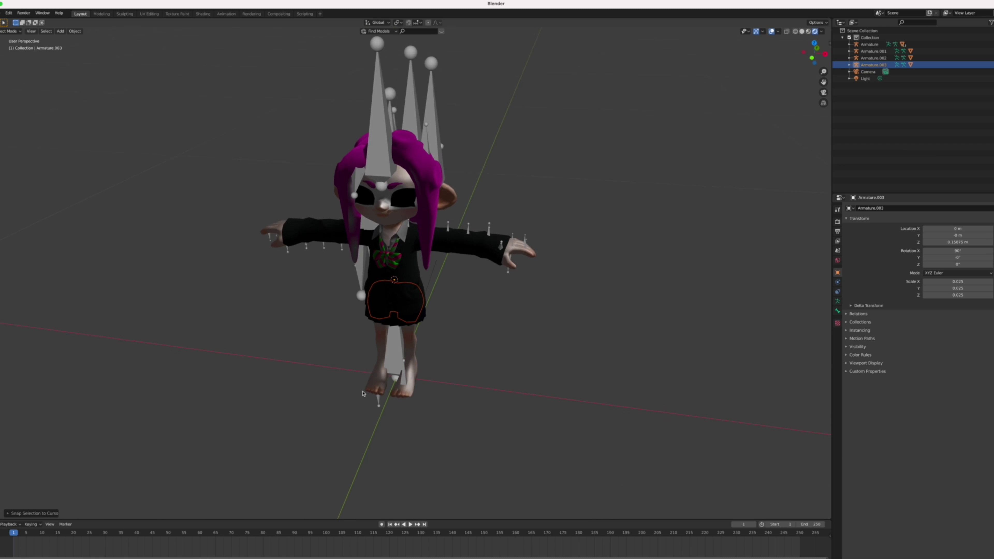
middle_click_drag(401, 329, 402, 329)
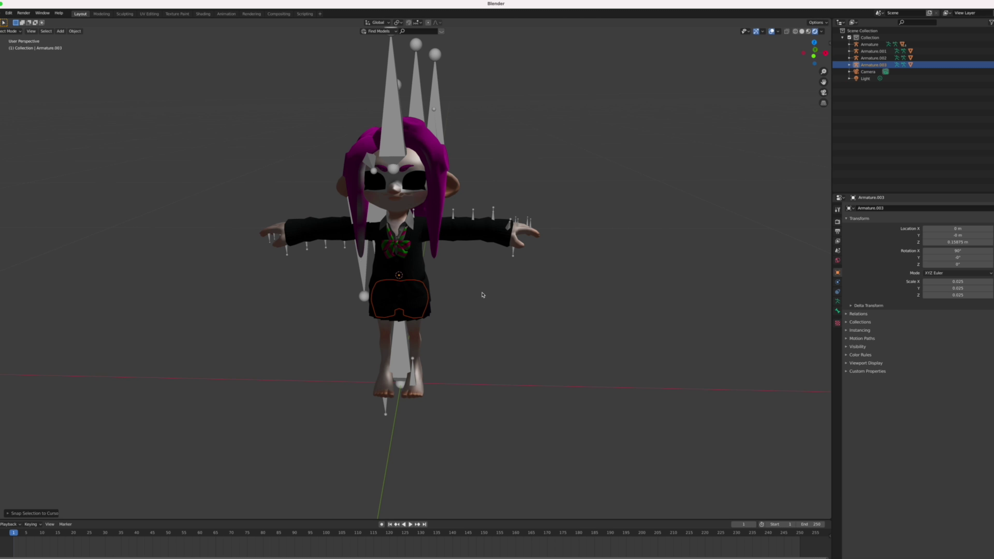
Put Armature in Pose mode and import the Shs_AMB003_F.fbx shoes from School Cardigan Set
left_click(493, 210)
key("ctrl+Tab")
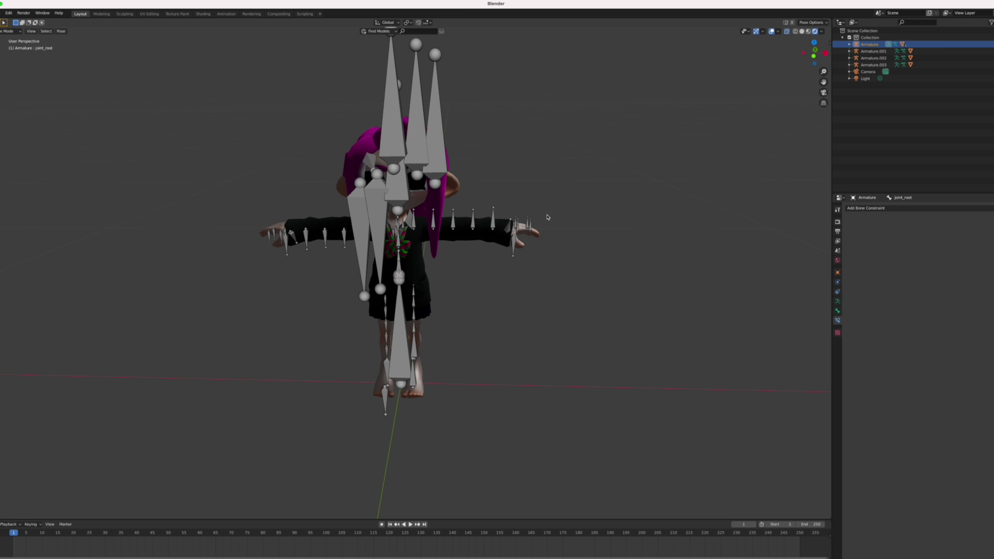
left_click(2, 13)
mouse_move(9, 122)
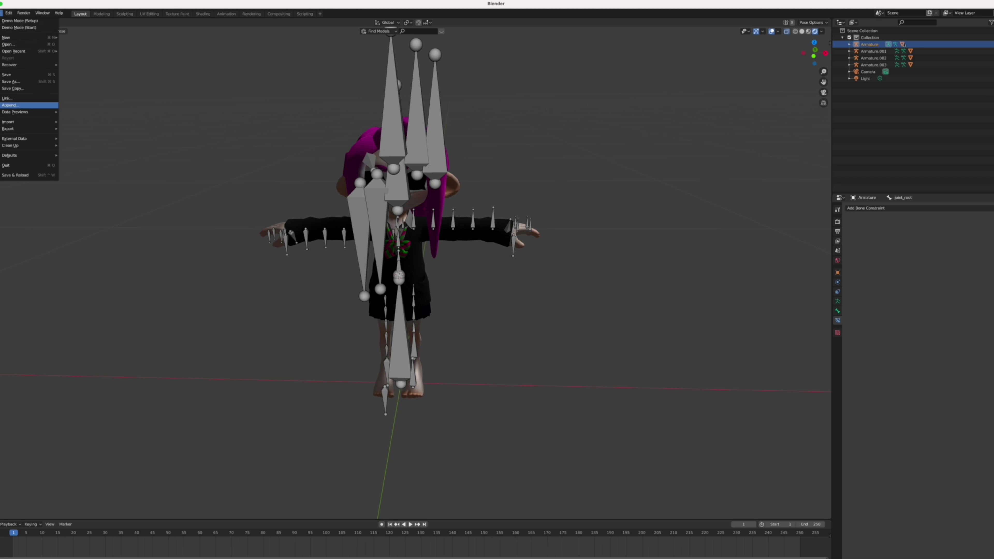
left_click(77, 162)
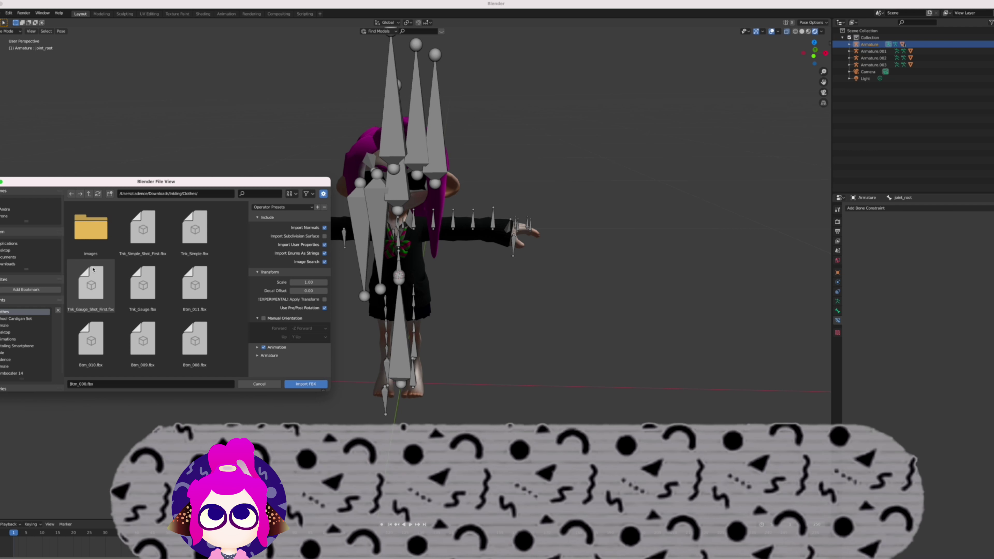
scroll(93, 269, "down", 3)
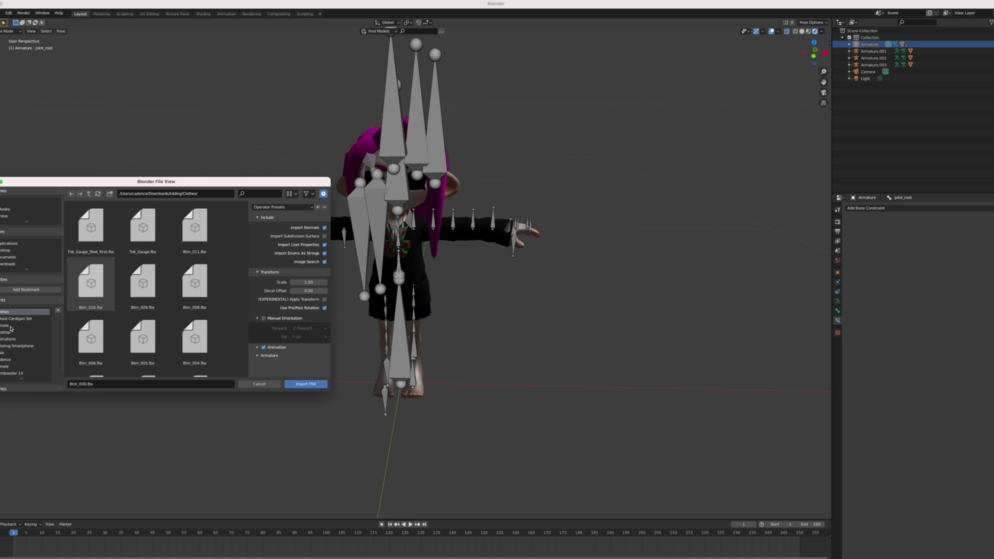
left_click(18, 318)
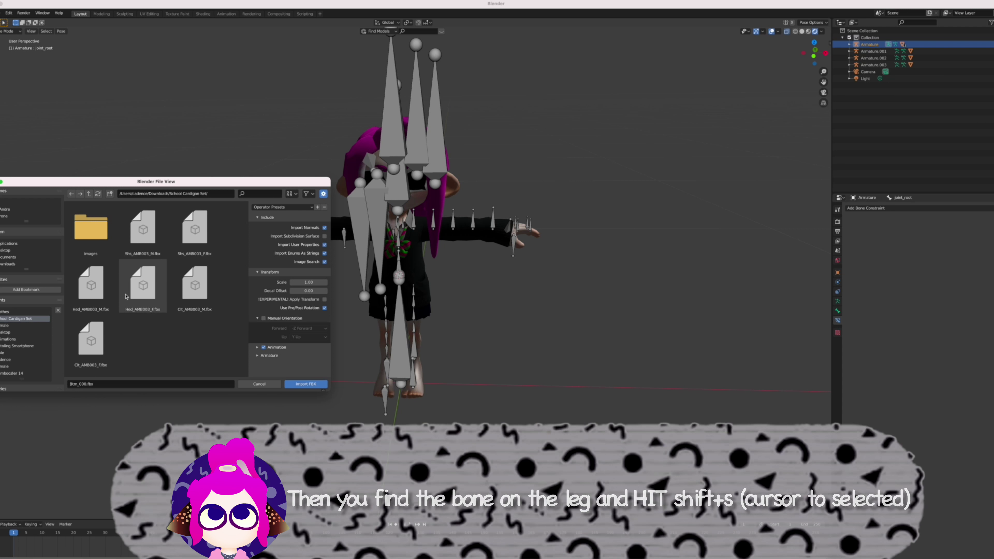
left_click(187, 235)
left_click(306, 383)
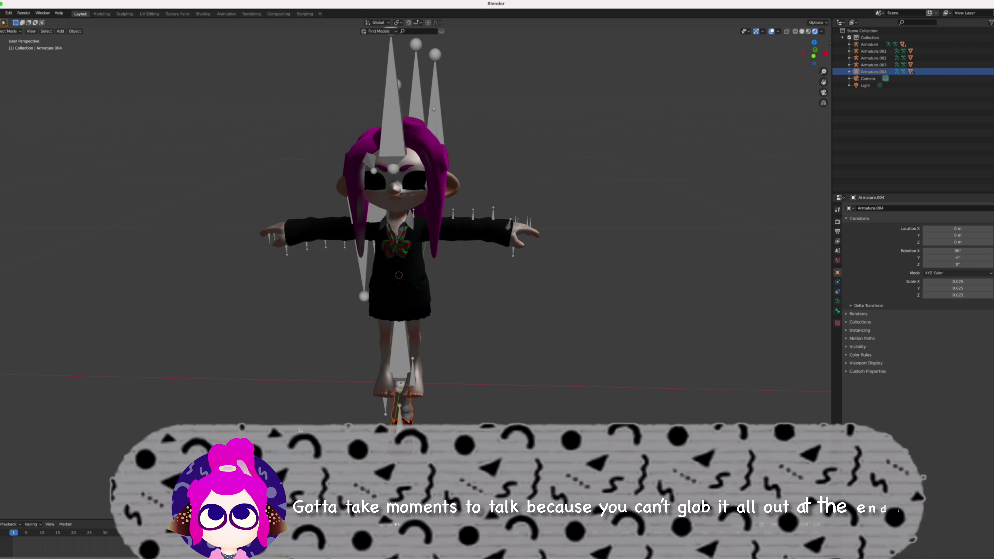
middle_click_drag(305, 441, 385, 388)
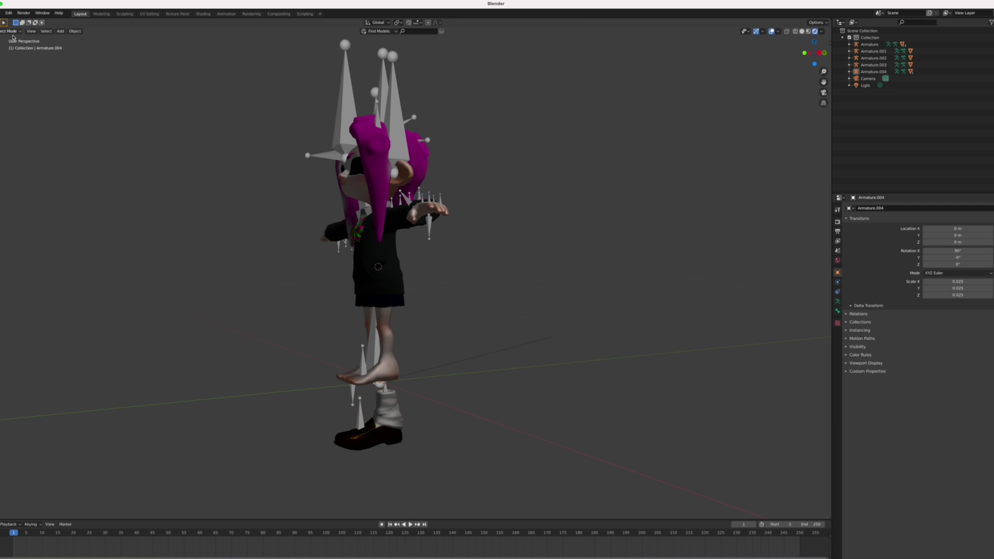
left_click(384, 374)
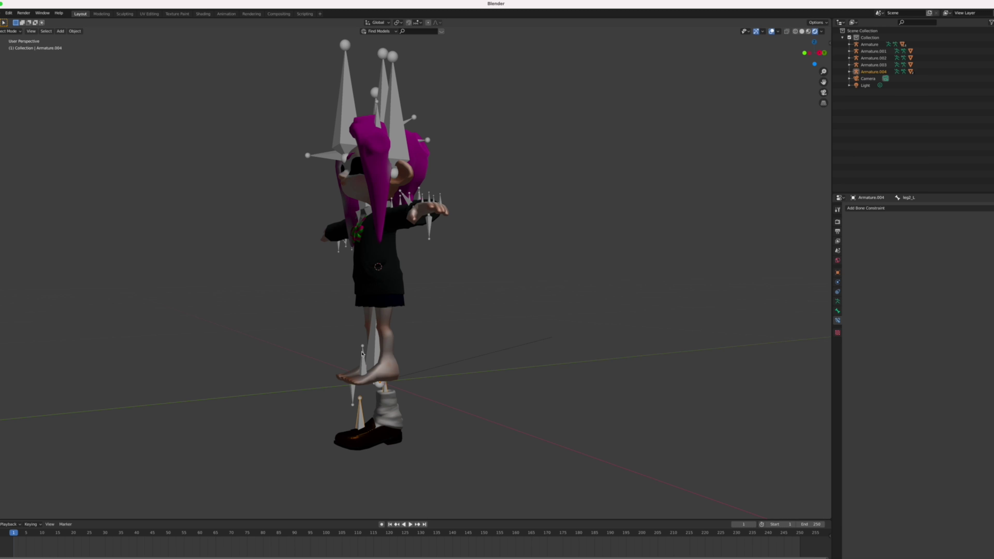
Select the character's lower leg bone in Pose mode, then return to Object mode
left_click(2, 54)
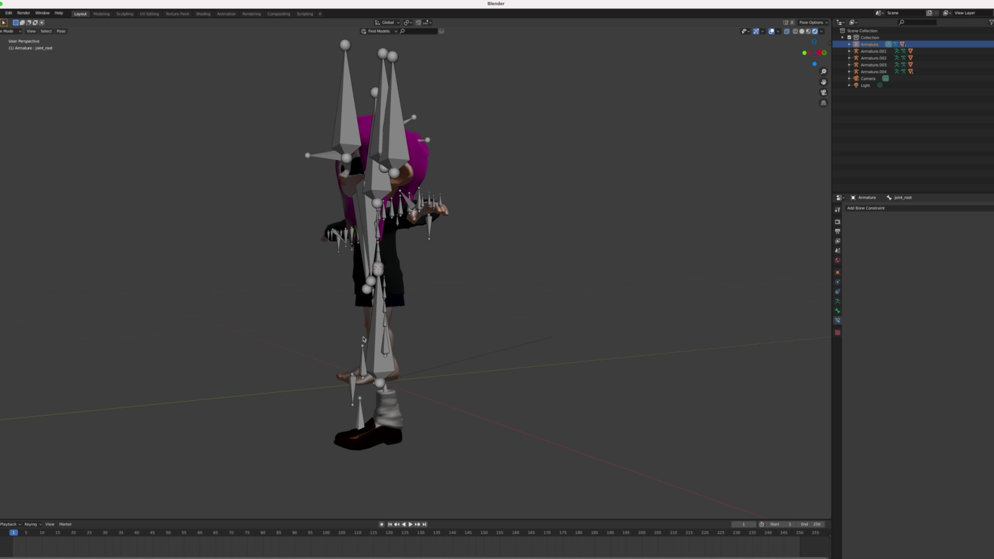
left_click(385, 311)
middle_click_drag(385, 312, 405, 325)
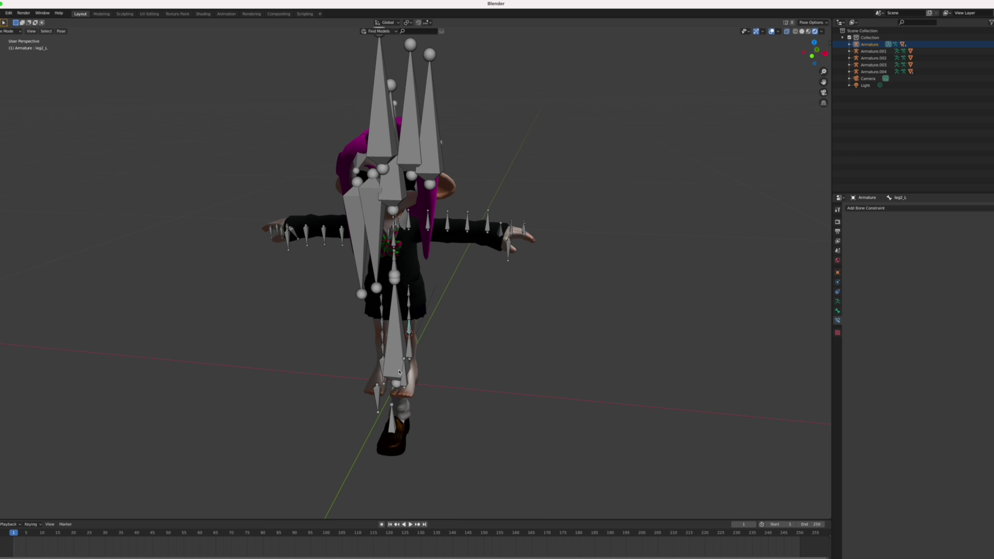
left_click(3, 32)
left_click(6, 39)
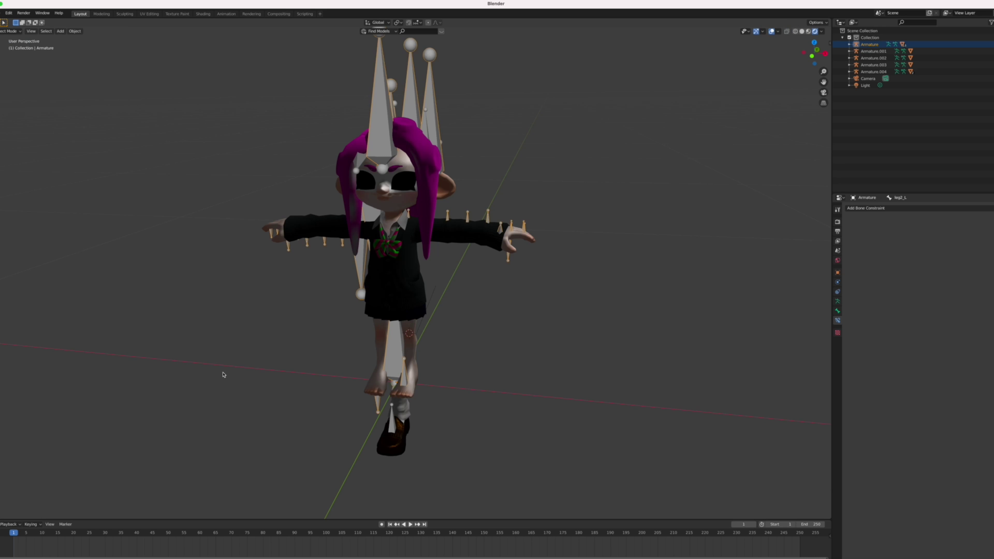
Snap the shoes to the 3D cursor and nudge them up onto the foot
left_click(396, 430)
key("shift+s")
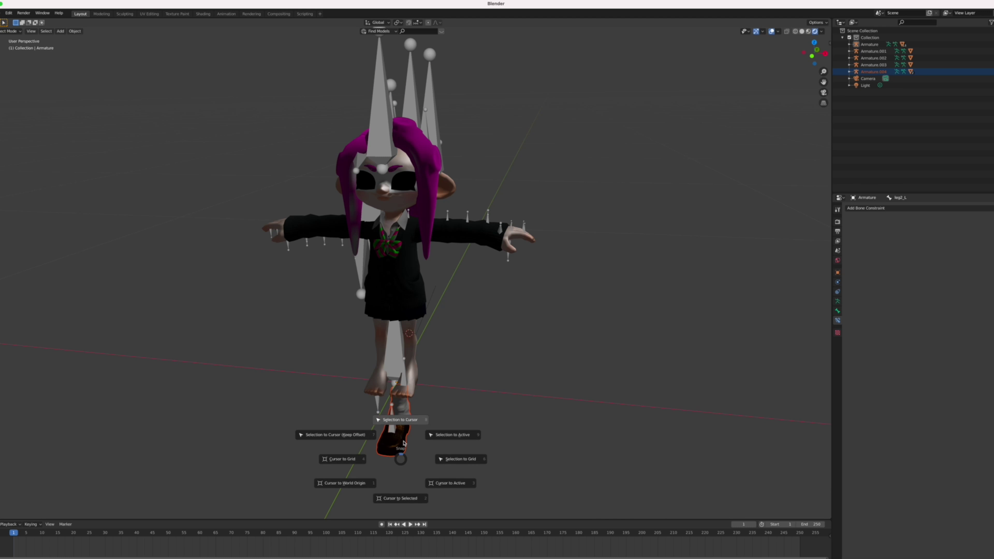
left_click(405, 433)
middle_click_drag(405, 433, 202, 107)
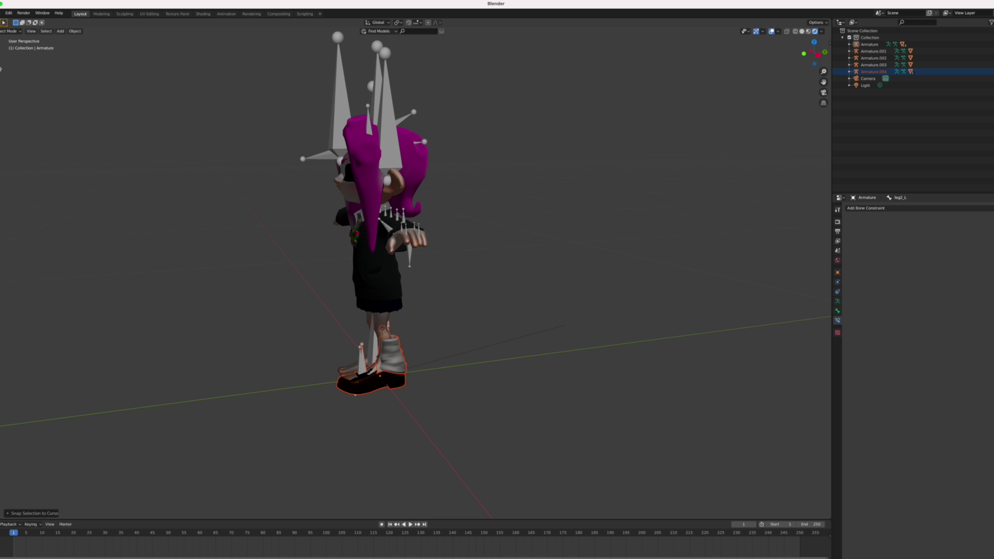
left_click_drag(411, 326, 406, 324)
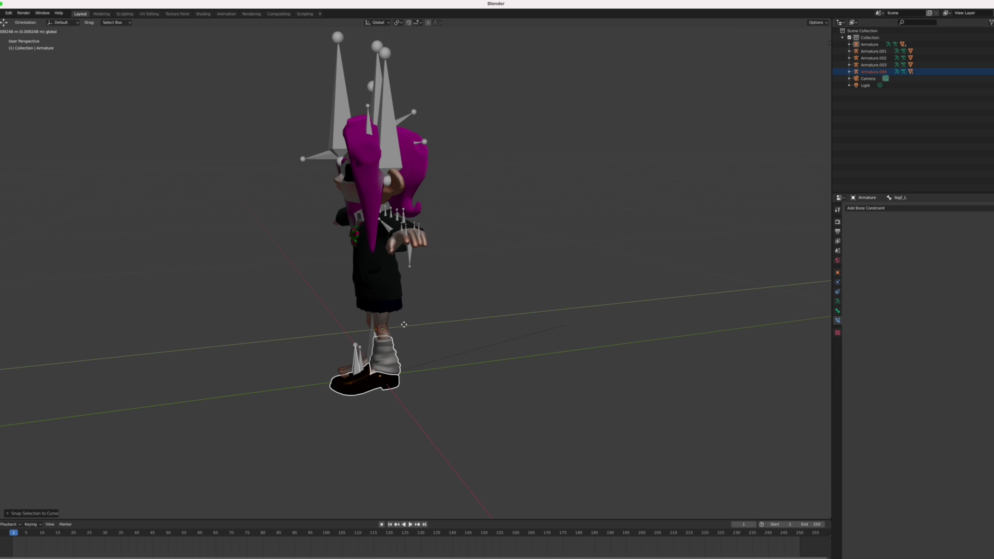
middle_click_drag(404, 325, 403, 318)
left_click_drag(403, 324, 402, 318)
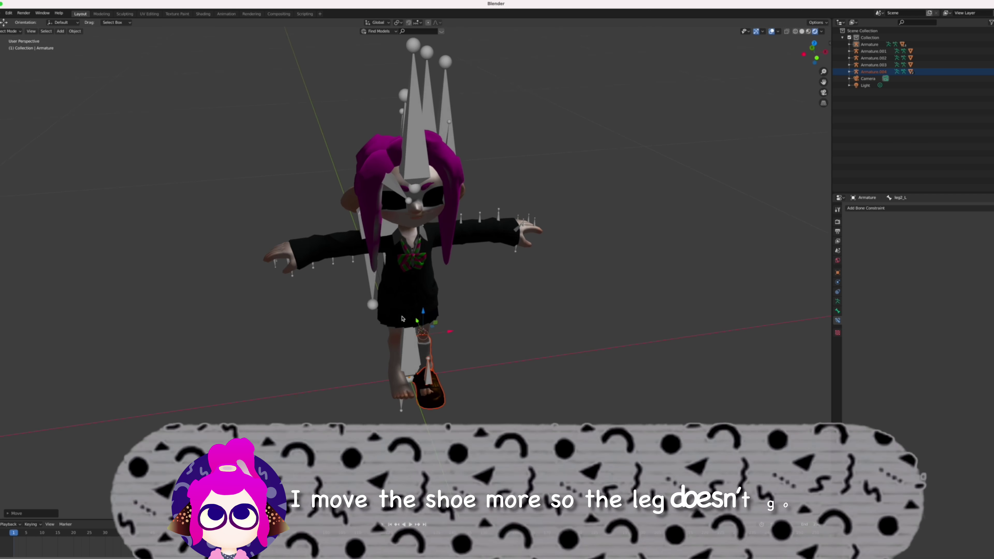
Duplicate the shoe as Armature.005 and slide it along X onto the other foot
key("shift+d")
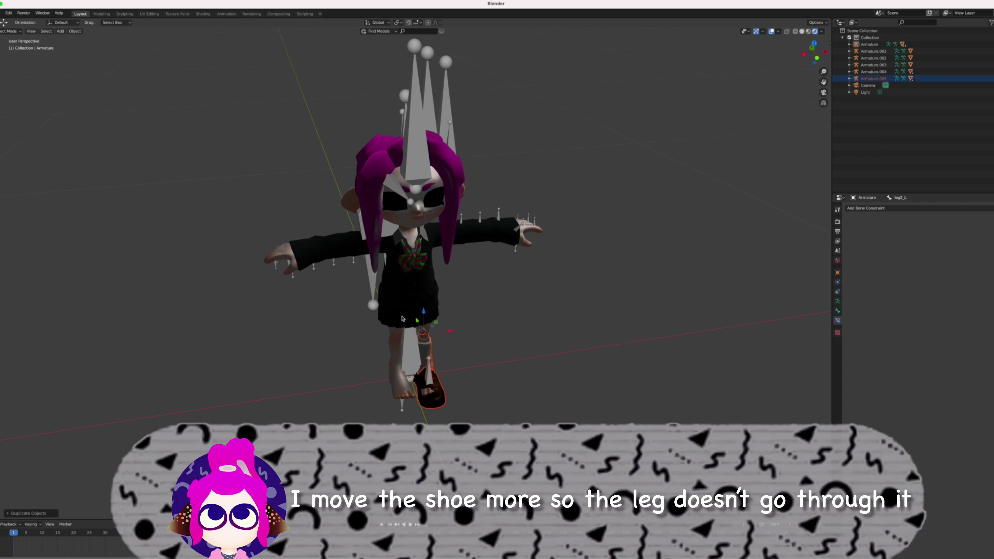
key("g")
key("x")
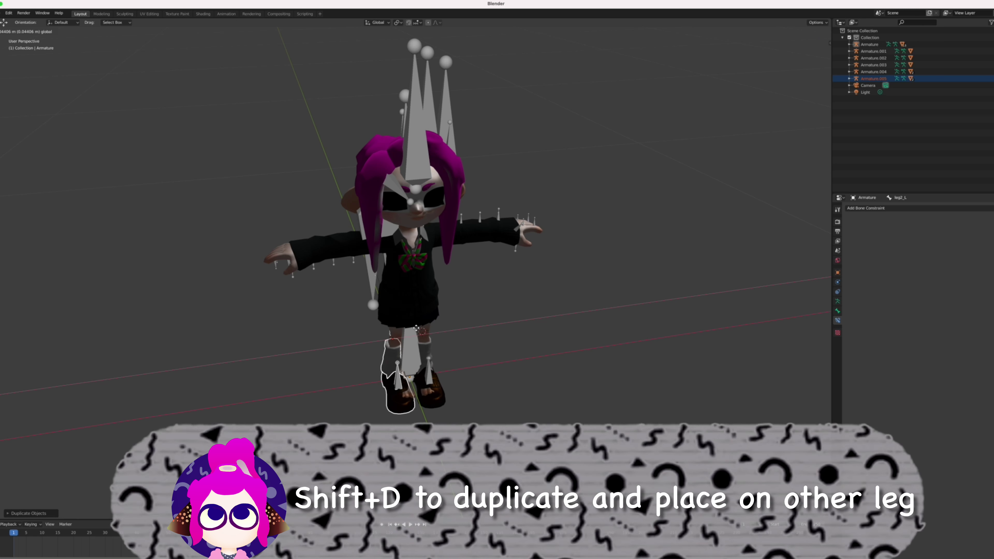
left_click(417, 327)
middle_click_drag(417, 326, 335, 329)
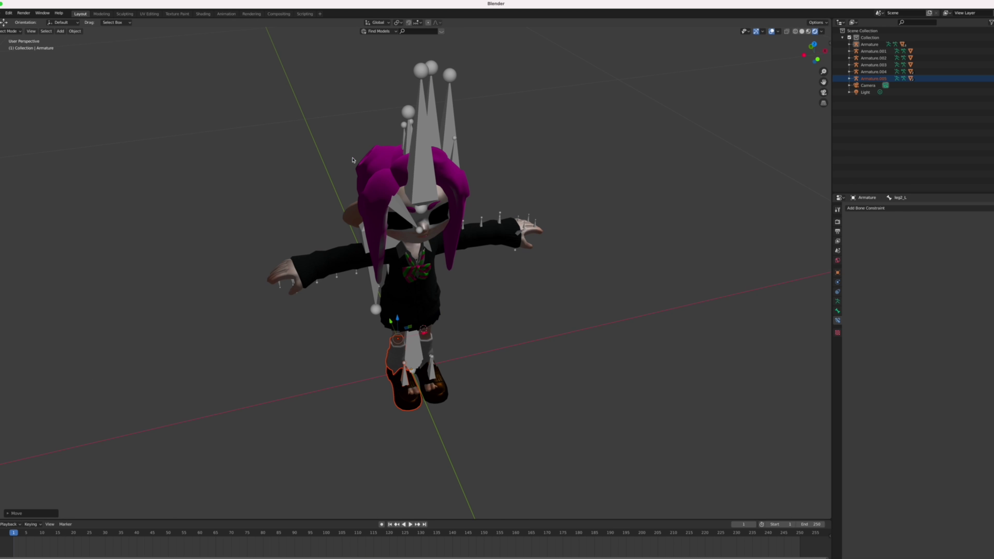
left_click(272, 274)
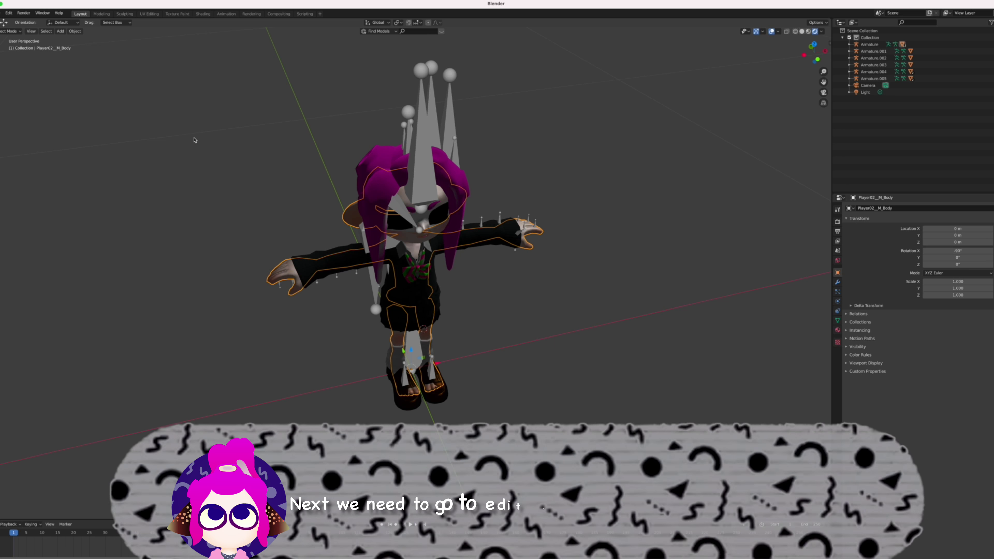
Box-select the body mesh's foot vertices and delete them
key("ctrl+Page_Down")
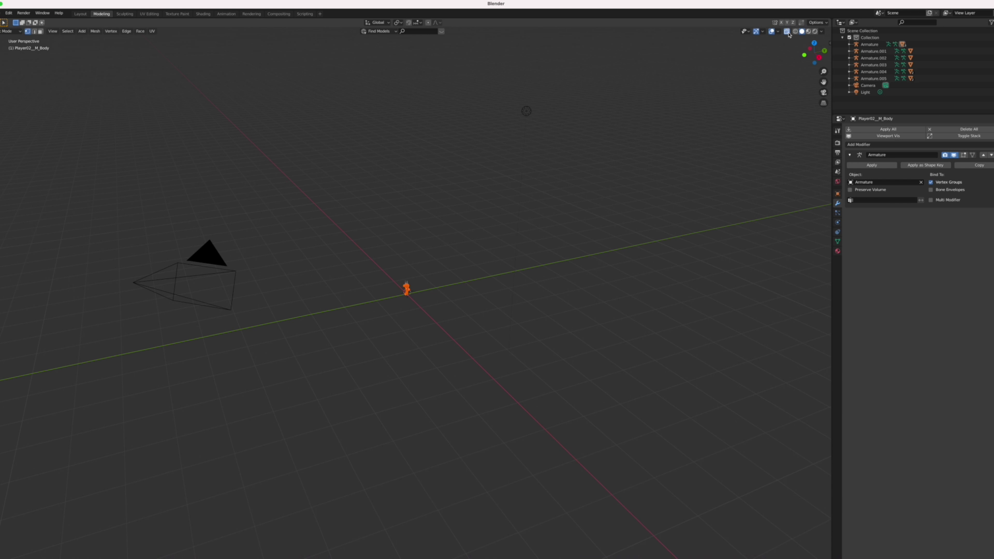
middle_click_drag(508, 180, 508, 180)
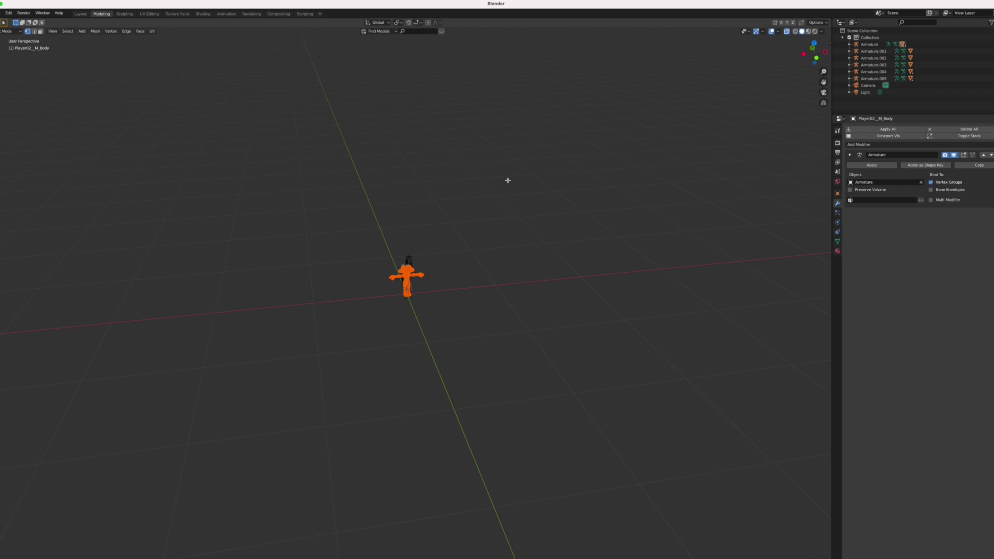
scroll(507, 181, "up", 3)
scroll(508, 180, "up", 5)
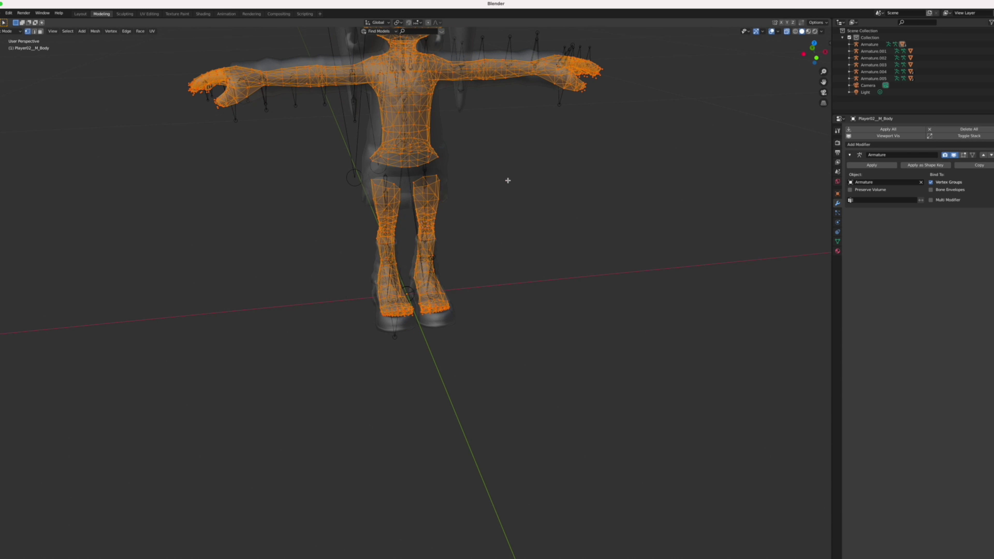
middle_click_drag(273, 277, 329, 269)
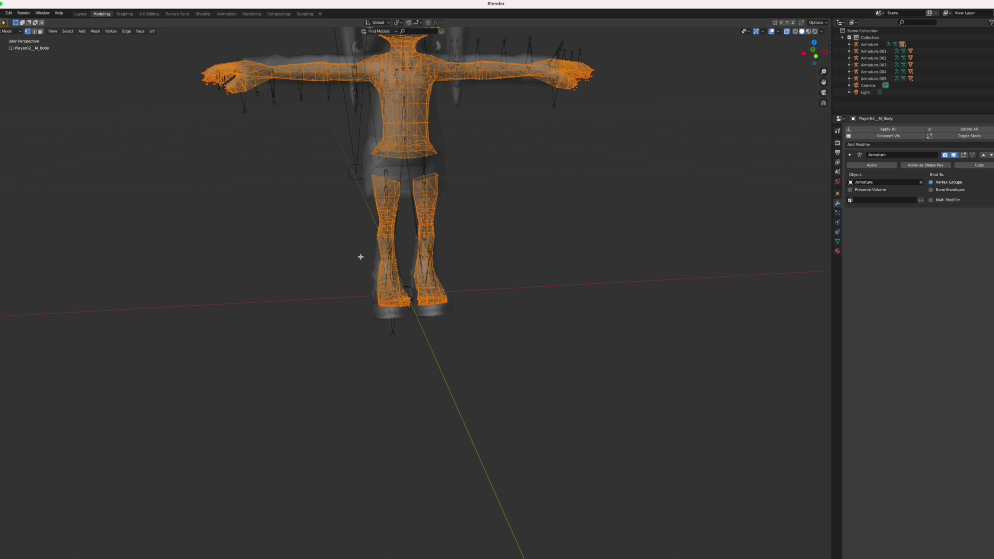
left_click_drag(361, 251, 501, 397)
key("x")
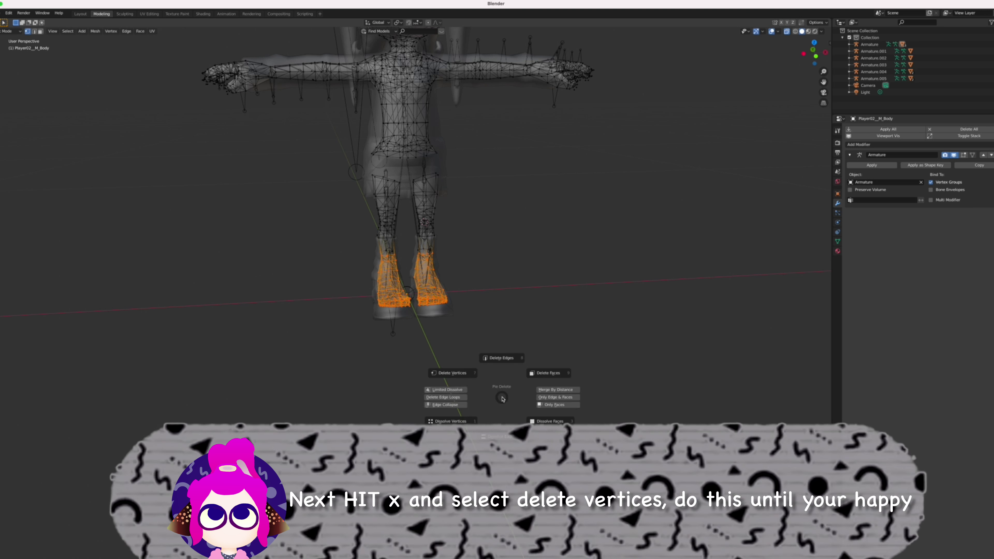
left_click(476, 374)
middle_click_drag(473, 372, 364, 258)
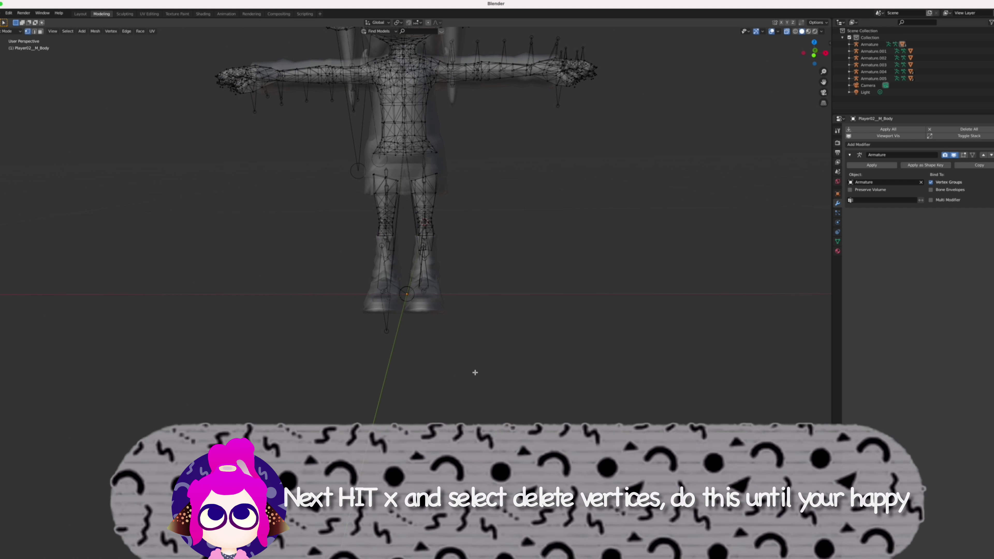
left_click(80, 13)
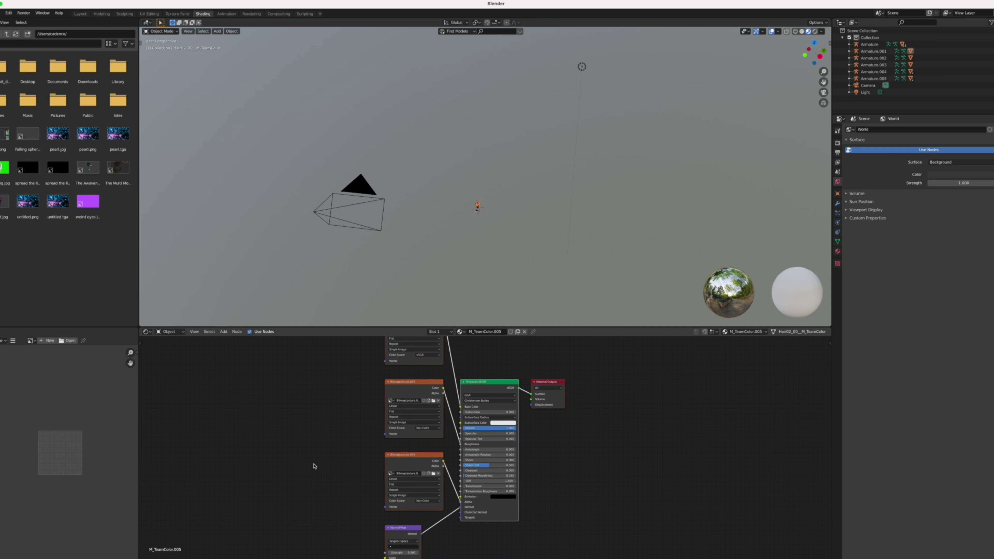
Move the hair material's Bitmaptexture.042 node leftward in the node editor
middle_click_drag(374, 406, 335, 453)
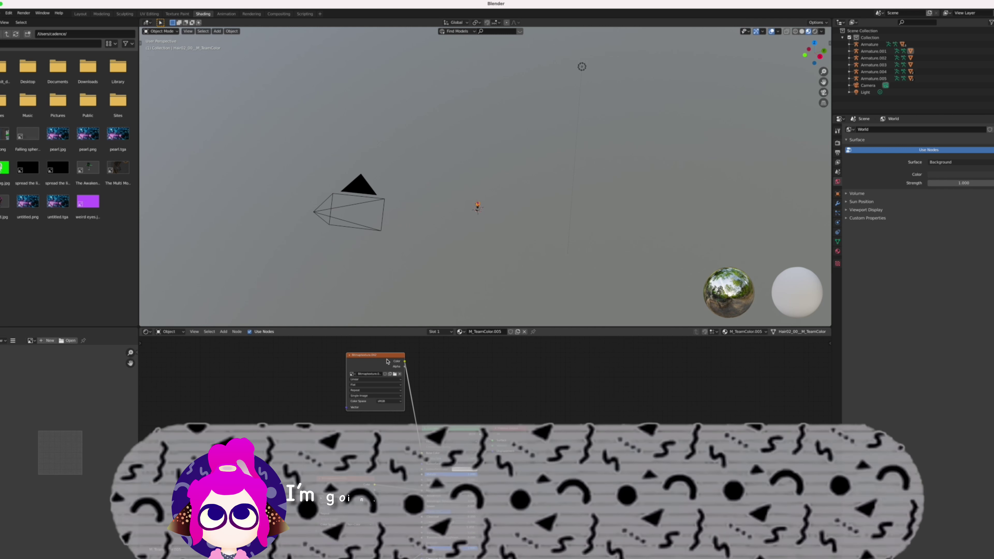
mouse_move(380, 357)
left_mouse_down()
mouse_move(260, 357)
mouse_move(232, 385)
left_mouse_up()
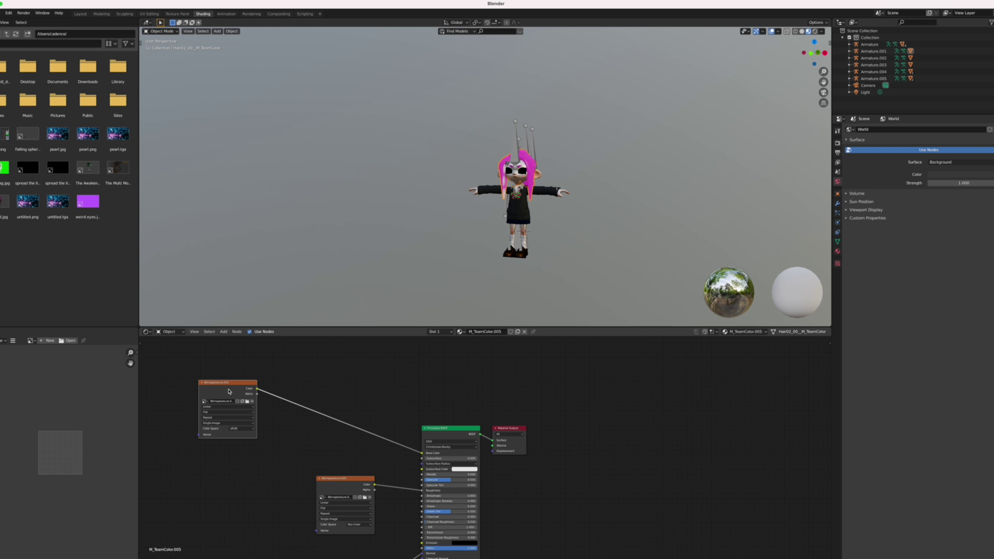
Insert a Mix node on the link between the hair texture and the Principled BSDF
key("shift+a")
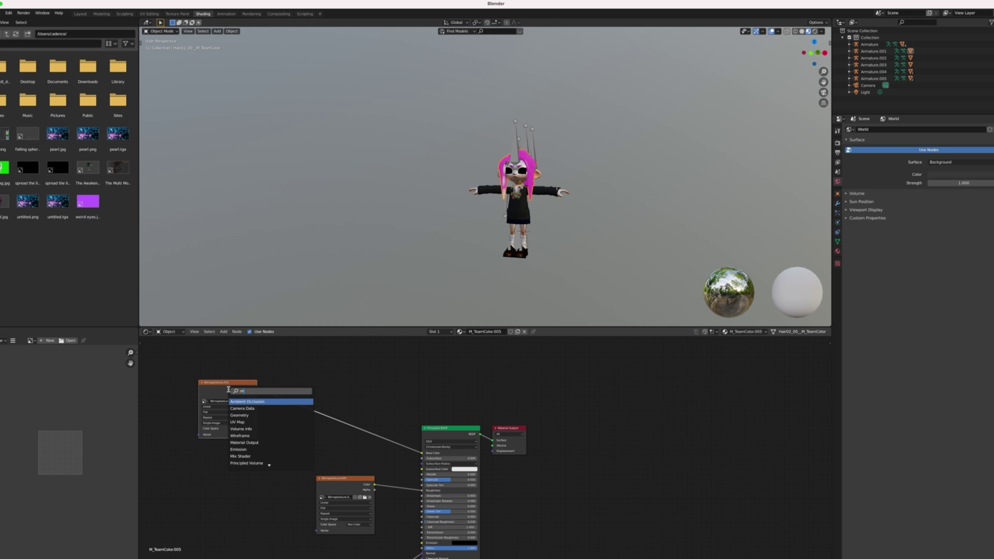
type("mix")
key("Return")
left_click(309, 403)
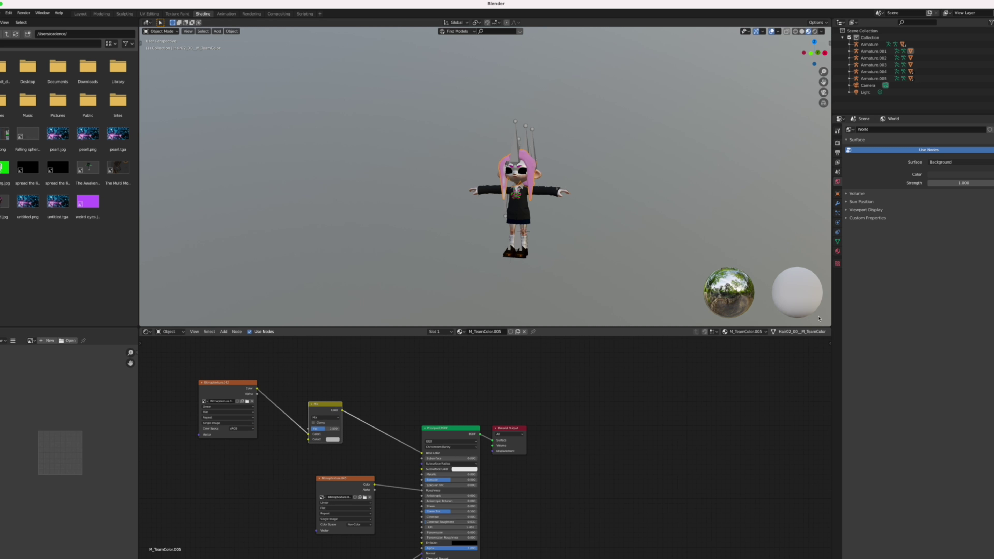
key("z")
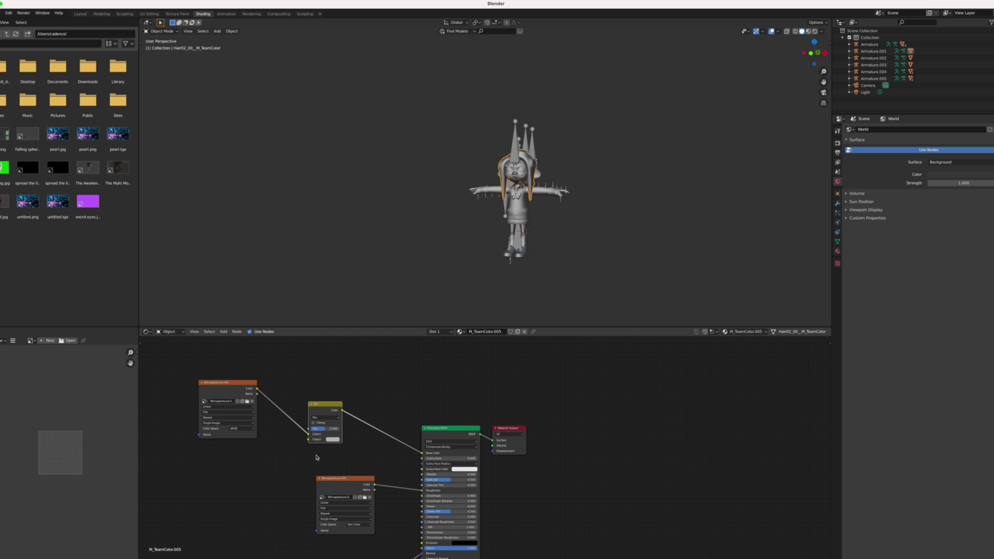
Duplicate the hair image texture node and connect its Color to the Mix node's Color2
left_click(225, 385)
key("shift+d")
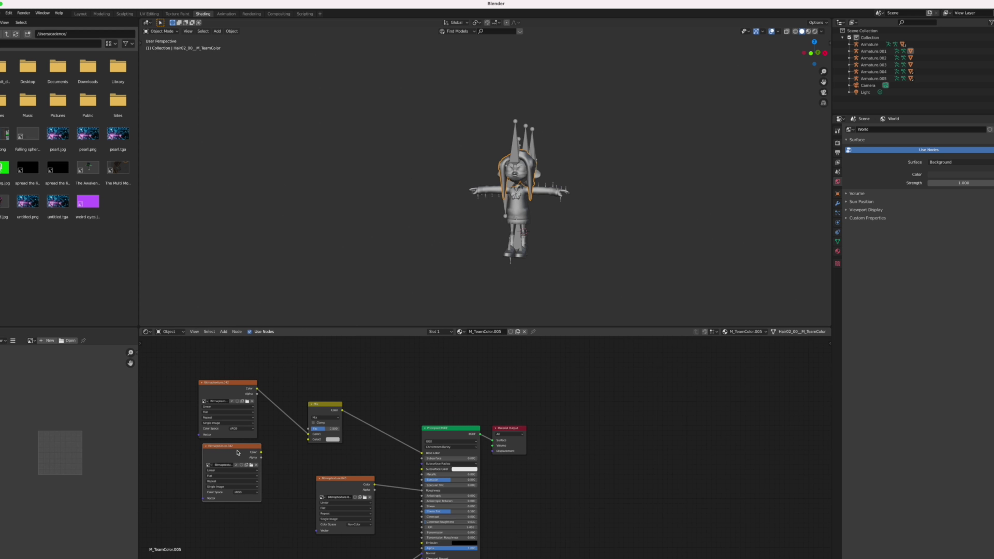
mouse_move(261, 452)
left_mouse_down()
mouse_move(309, 439)
mouse_move(308, 429)
left_mouse_up()
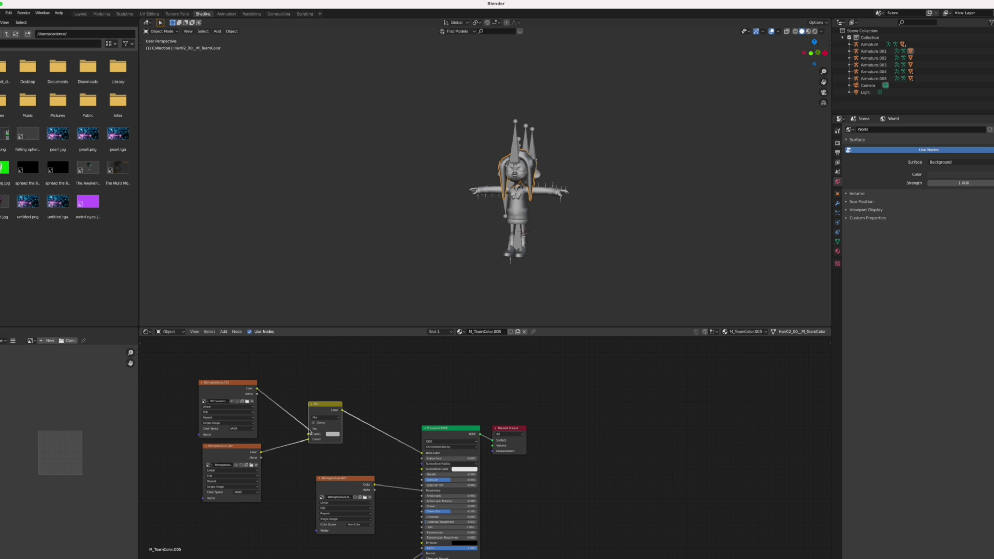
left_click(247, 402)
Load m_teamcolor_alb.png and m_teamcolor_tcl.png into the two texture nodes, and set Mix Color1 to blue
double_click(154, 235)
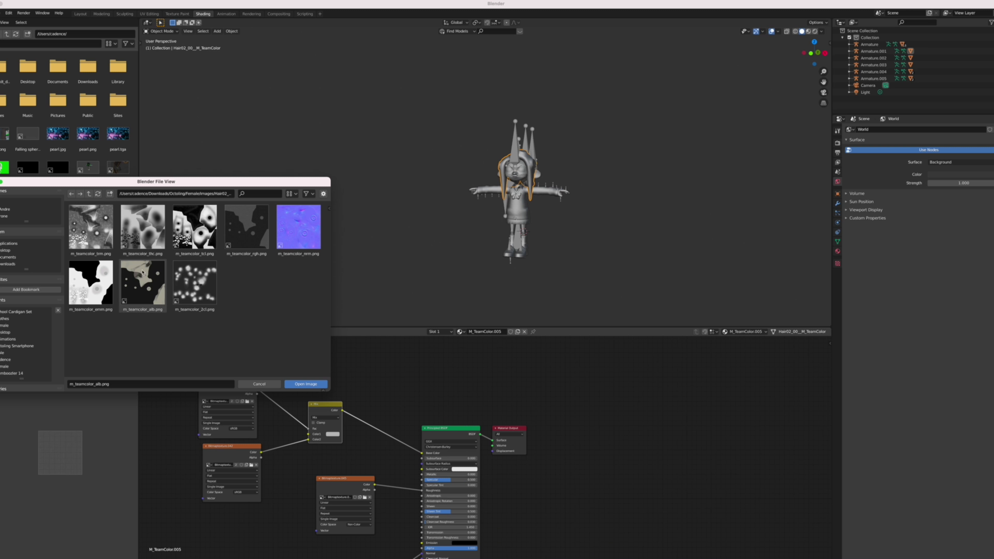
double_click(143, 282)
left_click(252, 465)
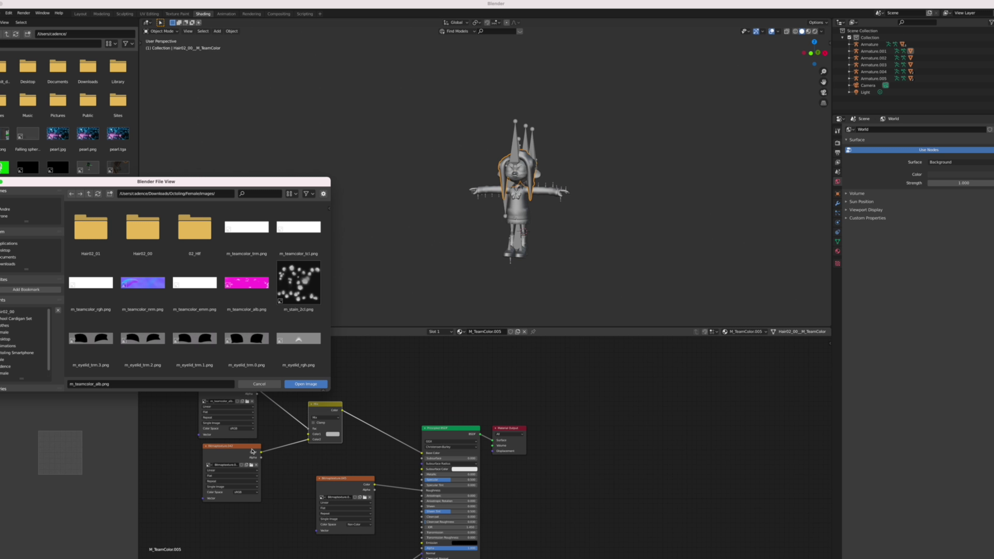
left_click(15, 311)
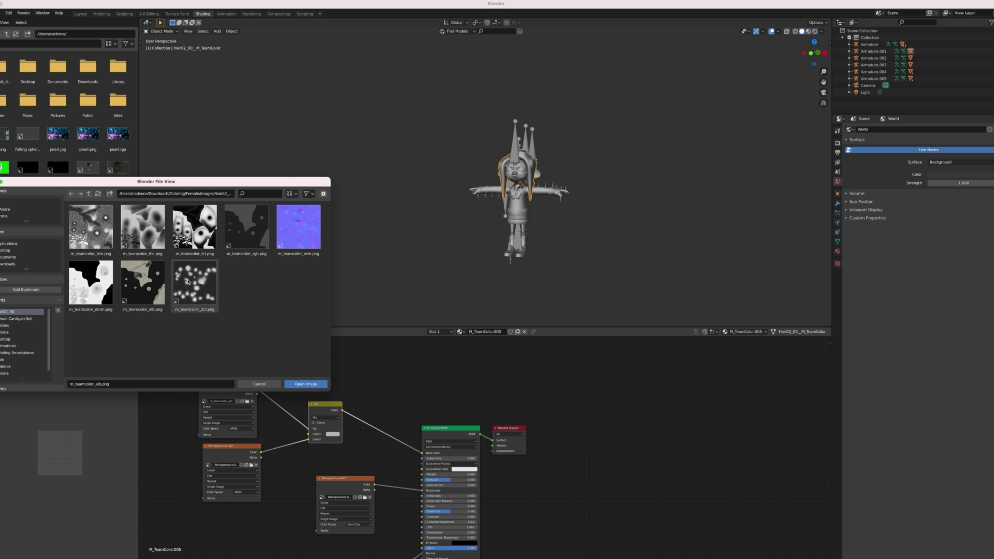
double_click(189, 255)
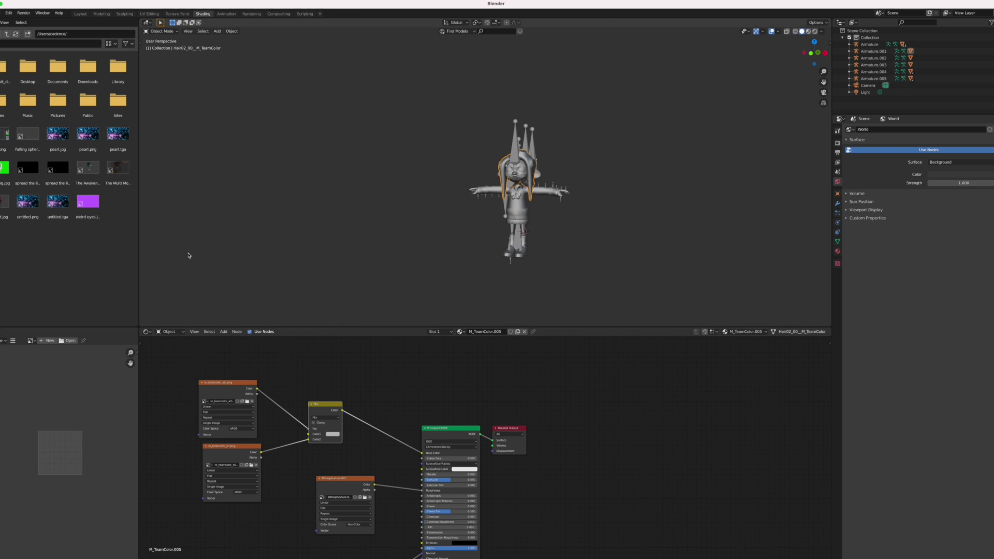
left_click(330, 436)
left_click(357, 370)
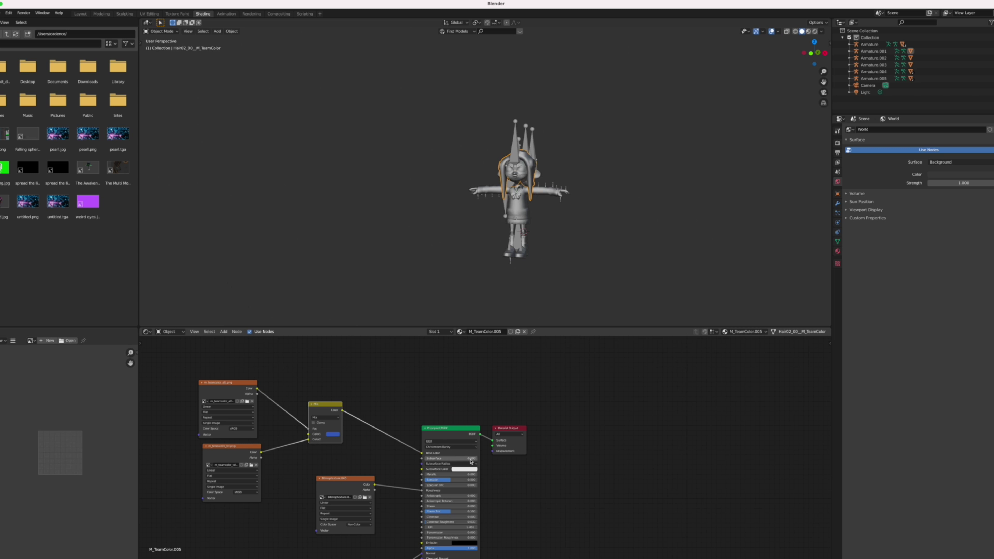
Switch to Material Preview and disconnect the texture from the Mix node's Fac input
left_click(814, 32)
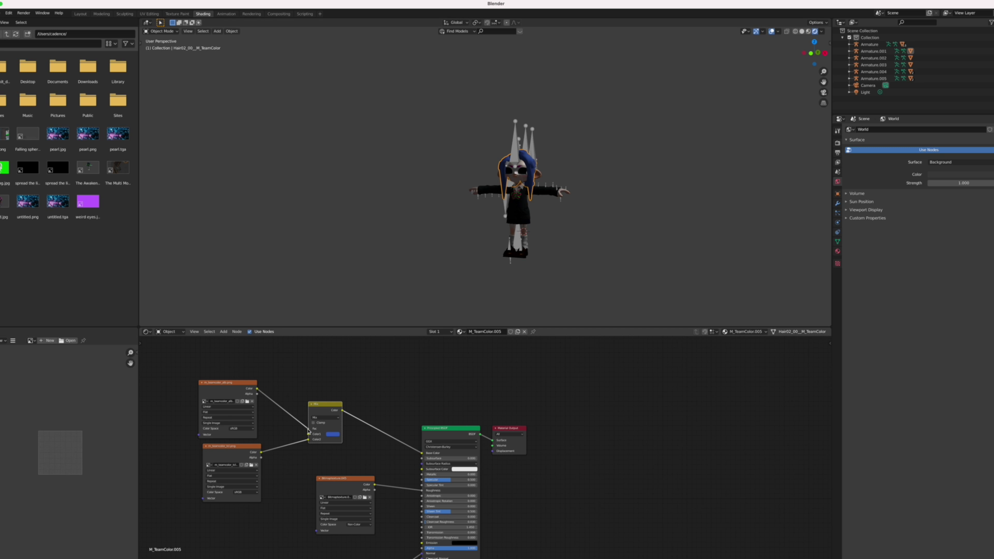
left_click_drag(309, 429, 309, 434)
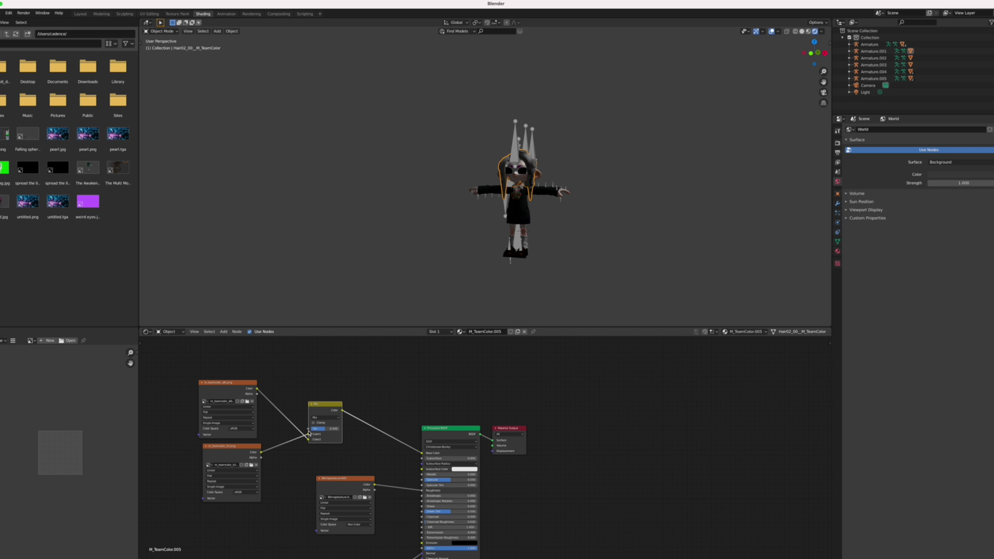
left_click_drag(309, 434, 309, 430)
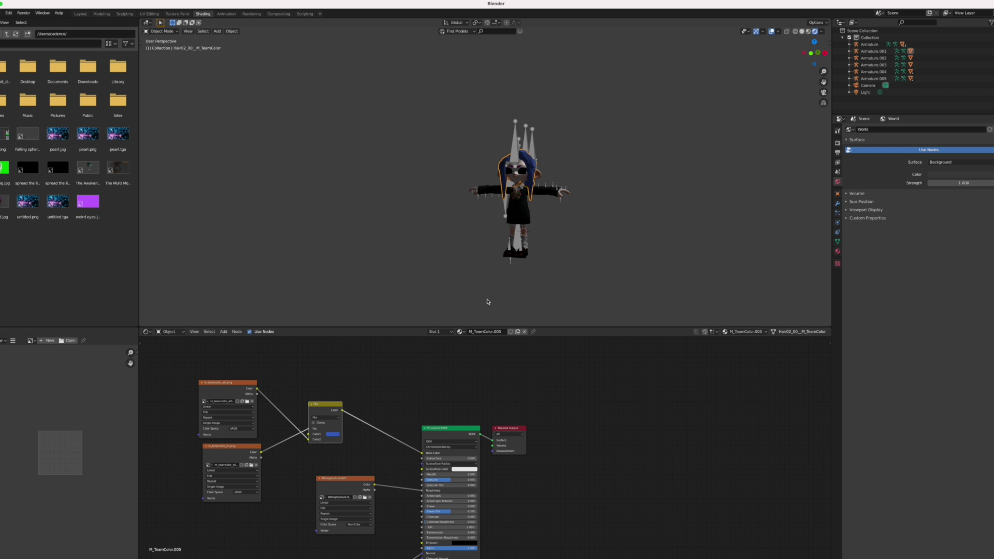
scroll(488, 299, "left", 3)
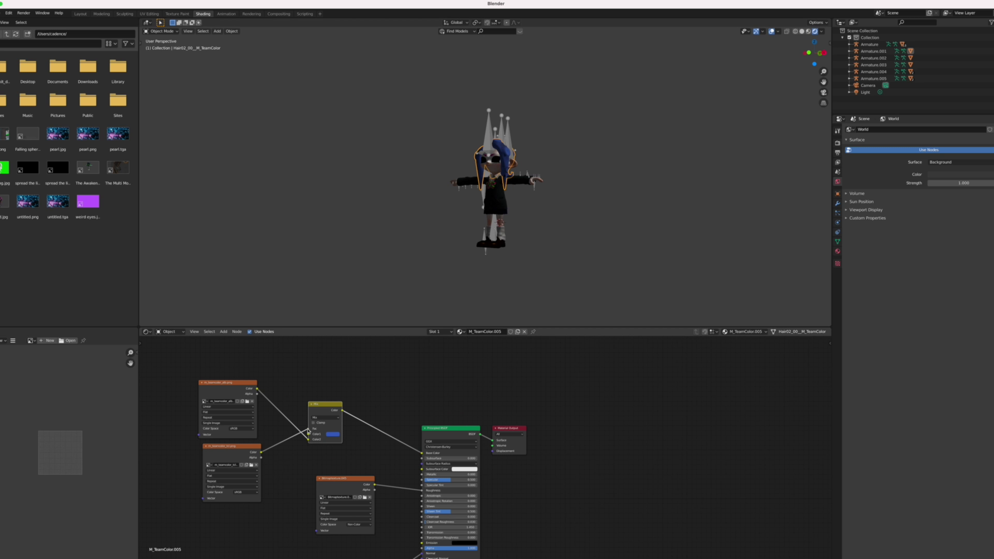
left_click_drag(308, 434, 260, 458)
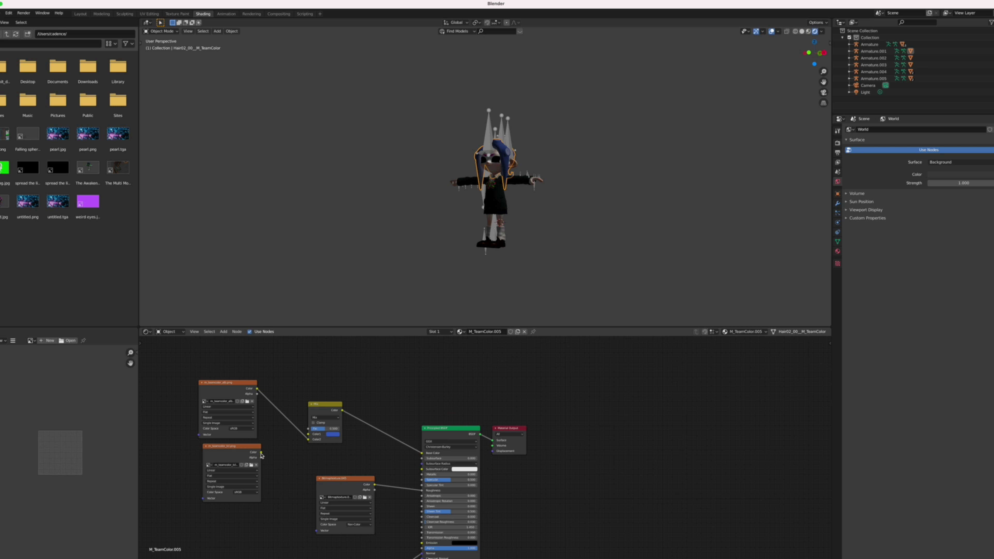
Wire the lower texture into Mix Color1 and set Color2 to bright pink at full value
middle_click_drag(505, 242, 492, 247)
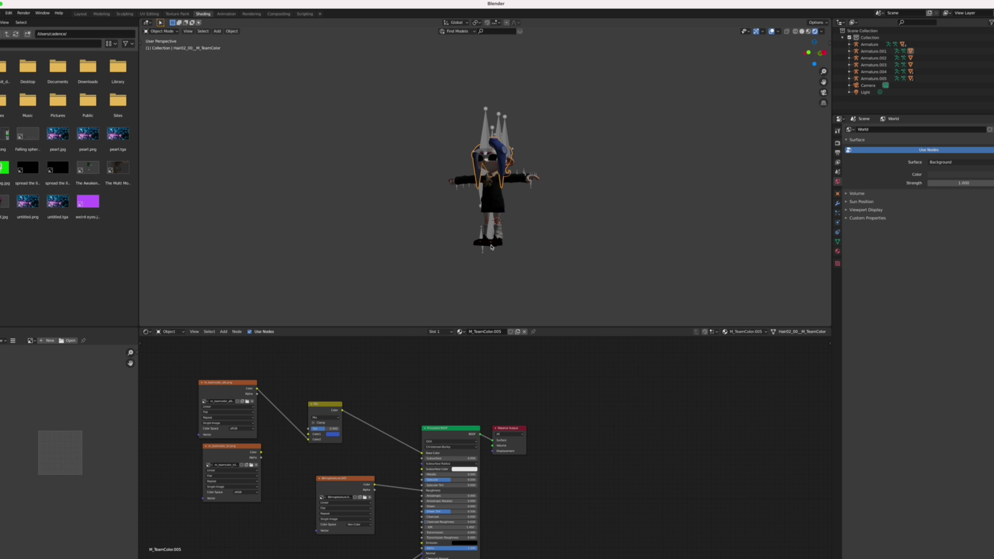
mouse_move(261, 452)
left_mouse_down()
mouse_move(307, 435)
mouse_move(261, 453)
left_mouse_up()
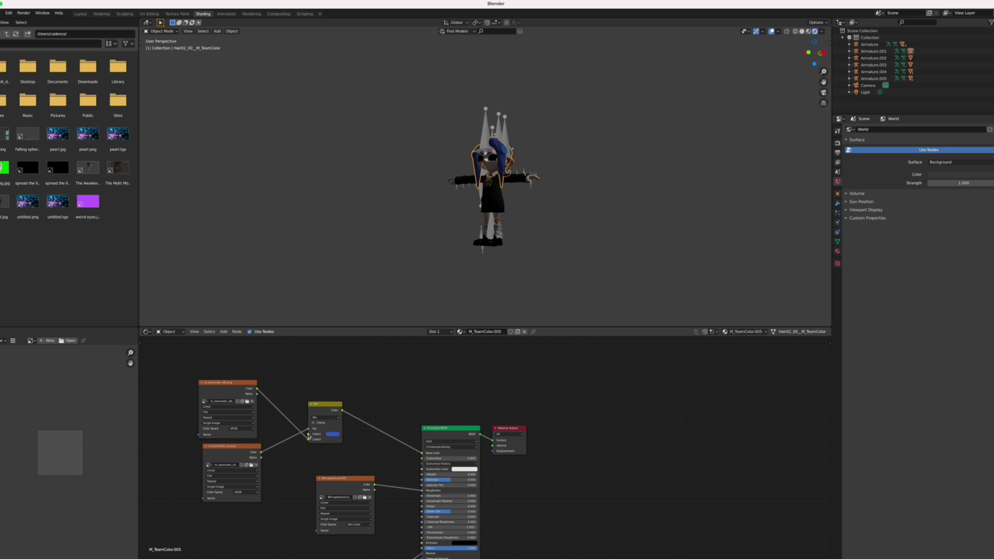
left_click_drag(309, 436, 308, 434)
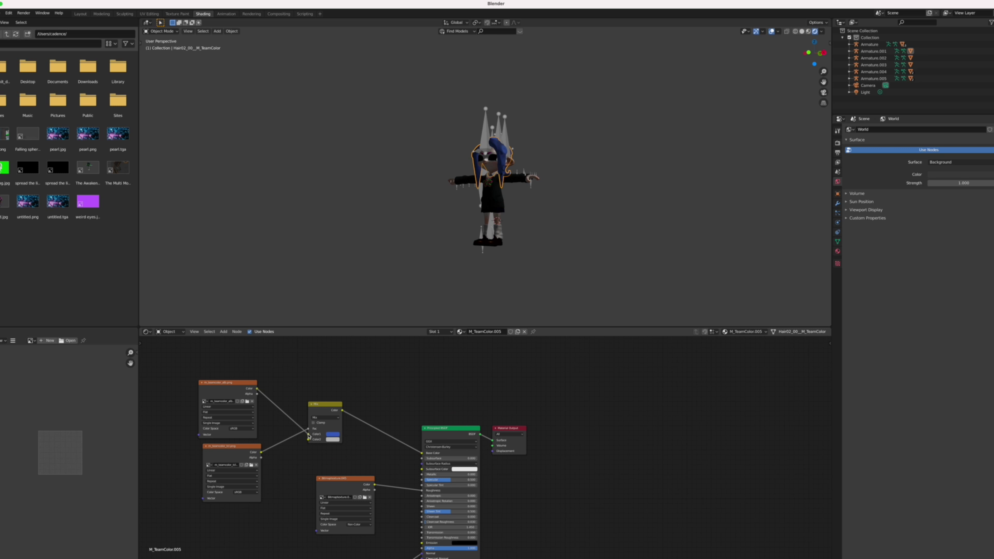
left_click(333, 440)
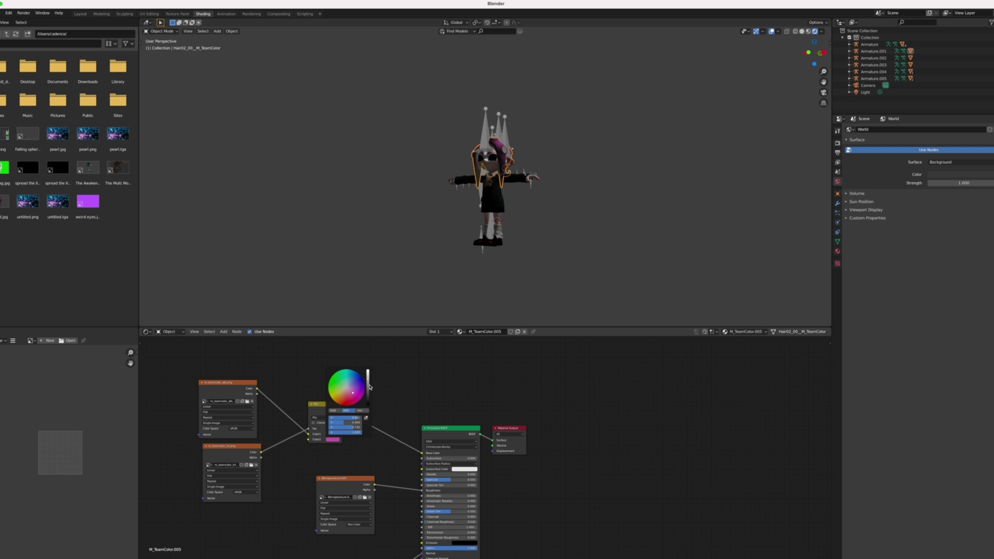
left_click_drag(367, 379, 366, 371)
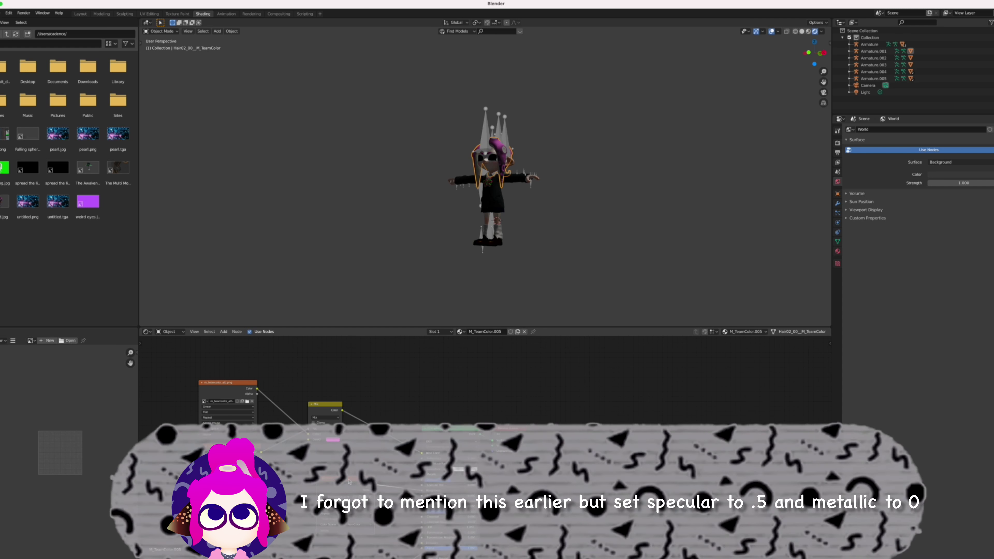
Lower the hair's Principled BSDF Roughness to about 0.03, then select the clothing mesh
left_click(458, 490)
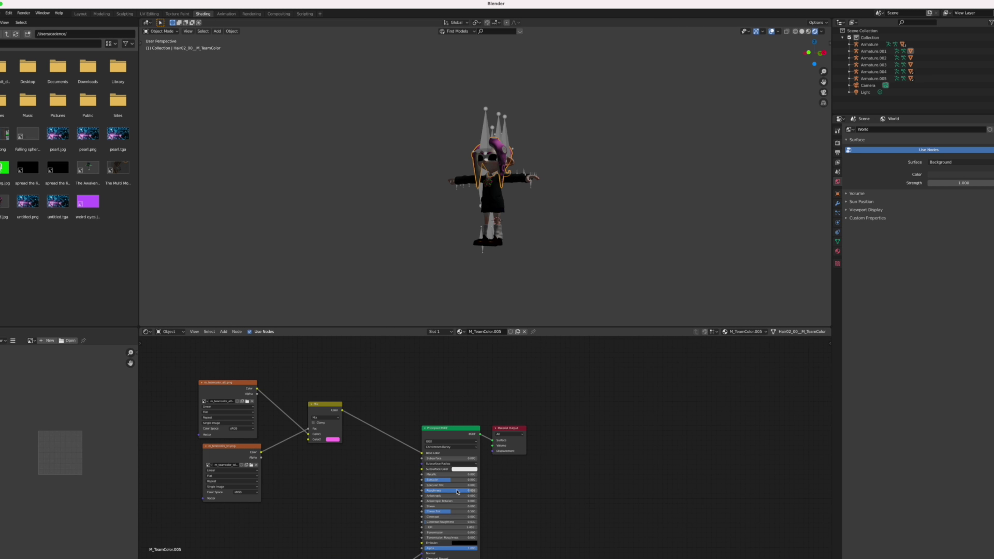
left_click_drag(468, 491, 425, 490)
left_click(488, 205)
On the clothing material, delete the bottom image texture and set Metallic 0.700, Specular 0.500
left_click(355, 504)
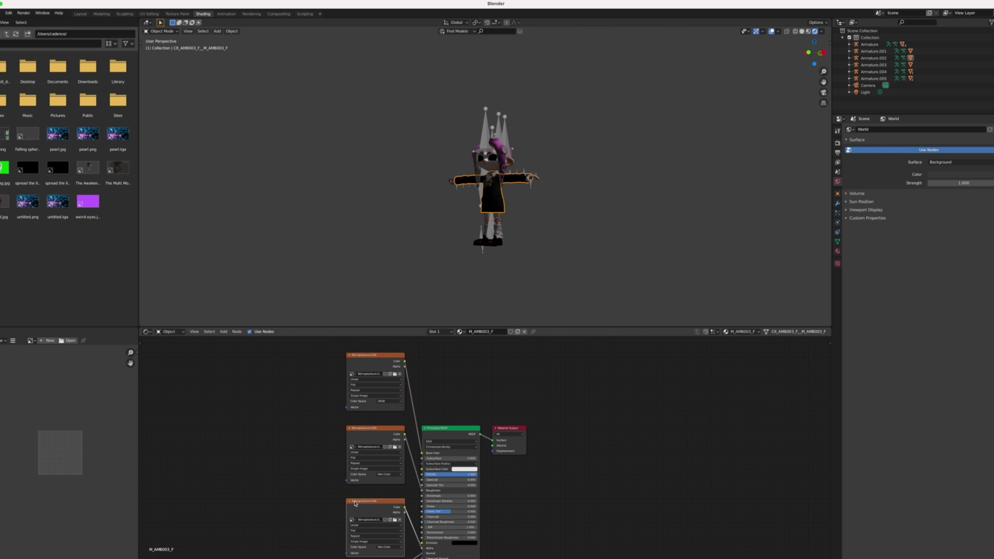
key("x")
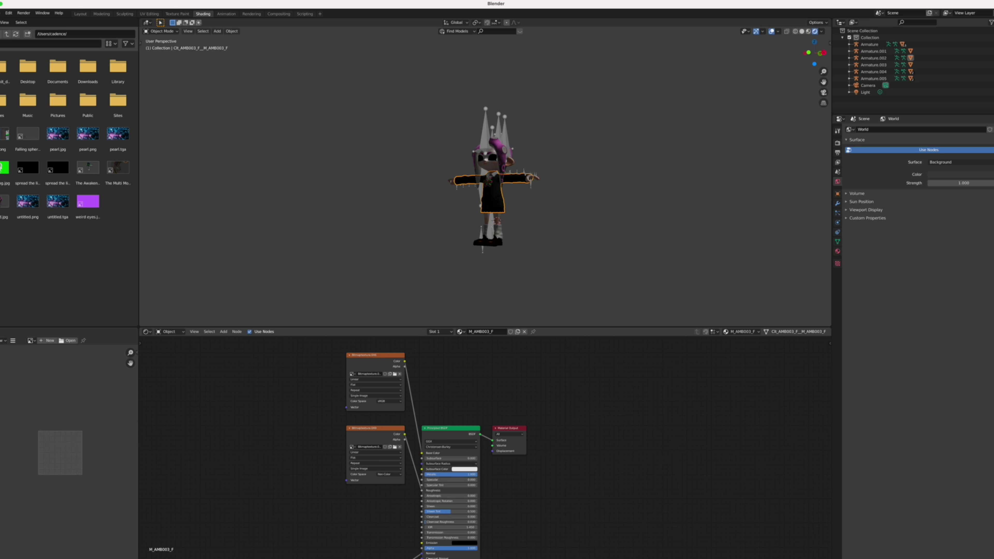
left_click_drag(450, 474, 426, 475)
left_click(440, 480)
key("Return")
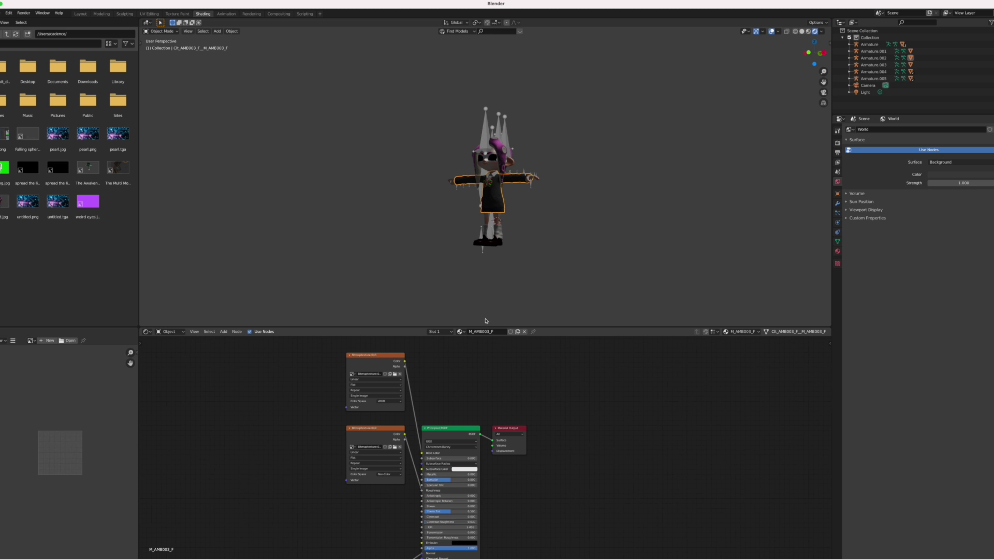
scroll(446, 451, "down", 2)
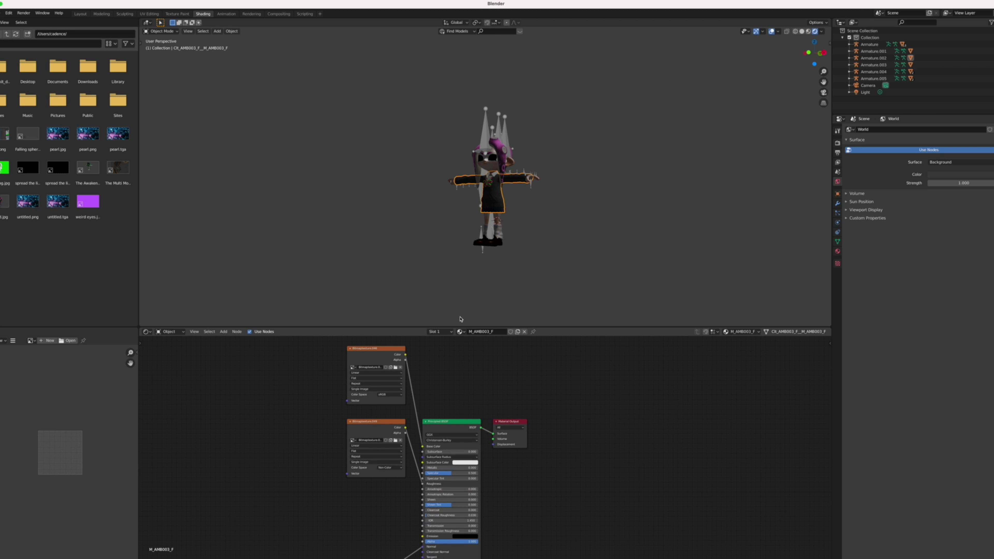
On the shoe's M_AMB003F material, delete the third image texture and lower Metallic and Specular
left_click(498, 244)
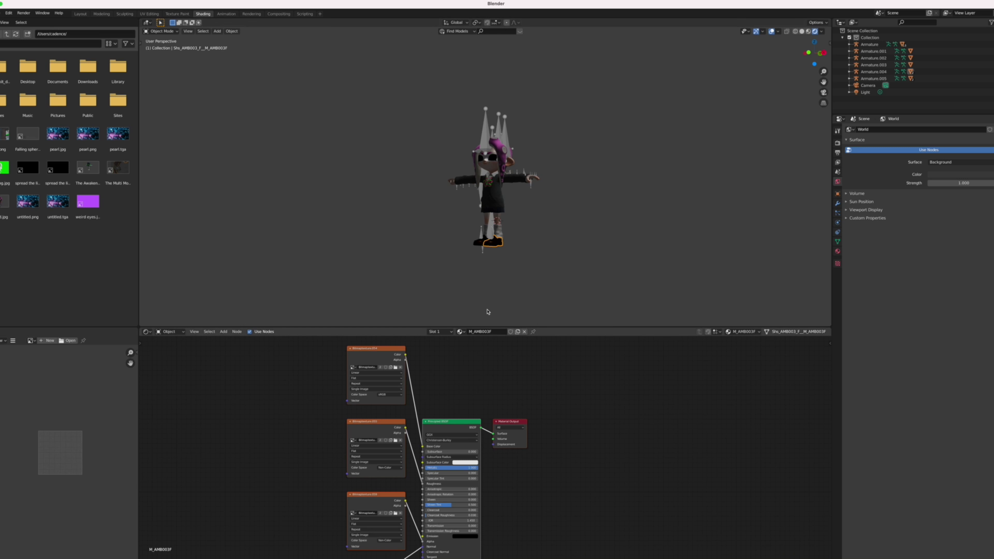
left_click(502, 234)
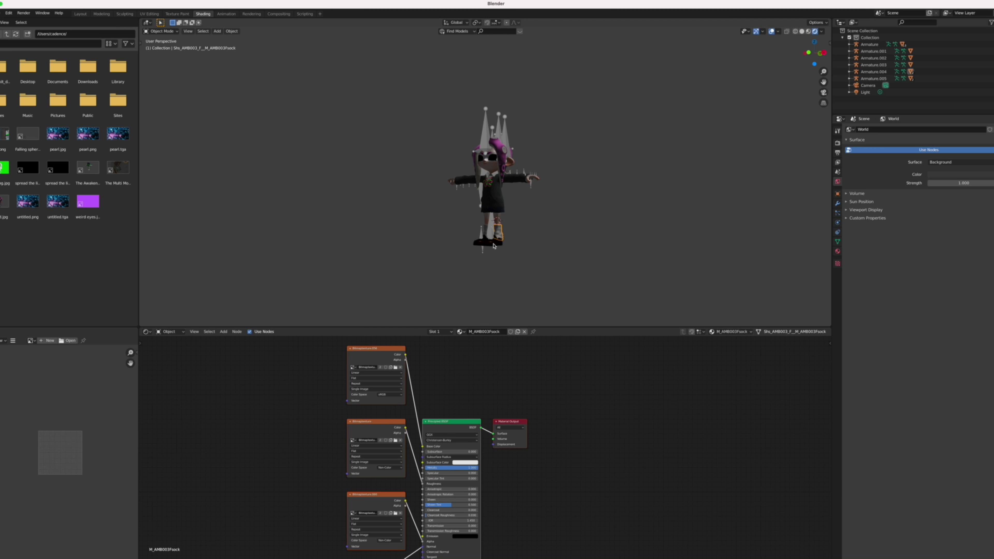
left_click(493, 245)
left_click(374, 521)
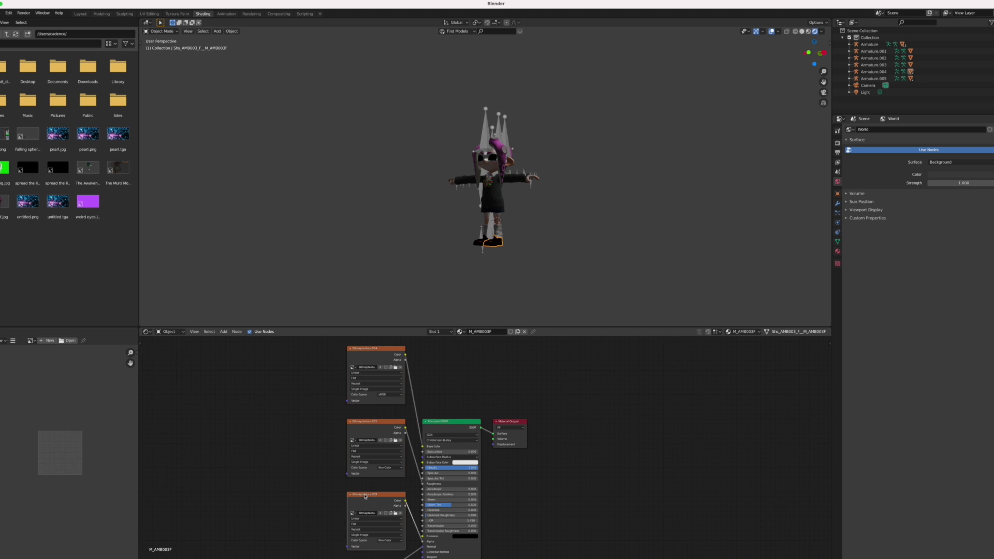
key("x")
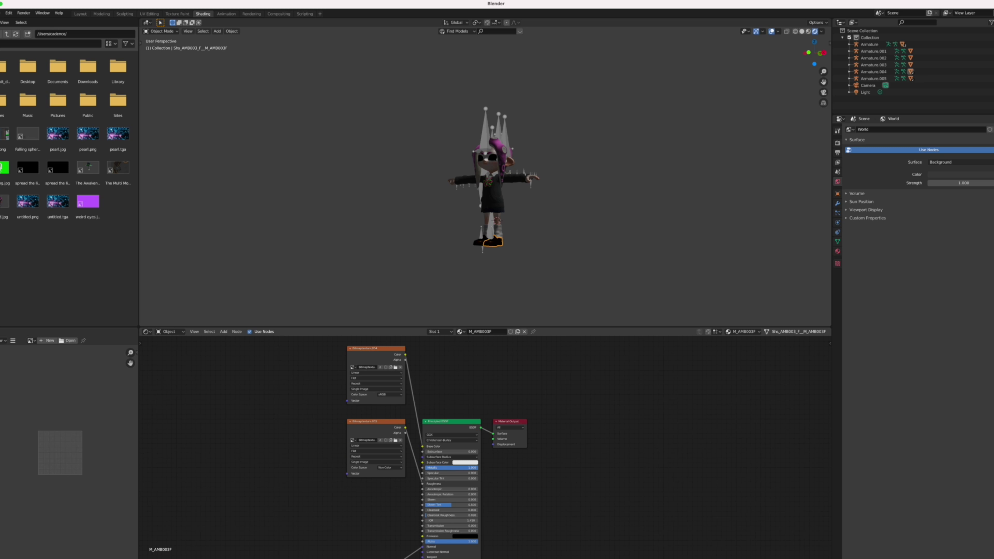
left_click_drag(455, 468, 433, 468)
left_click(437, 473)
left_click(482, 239)
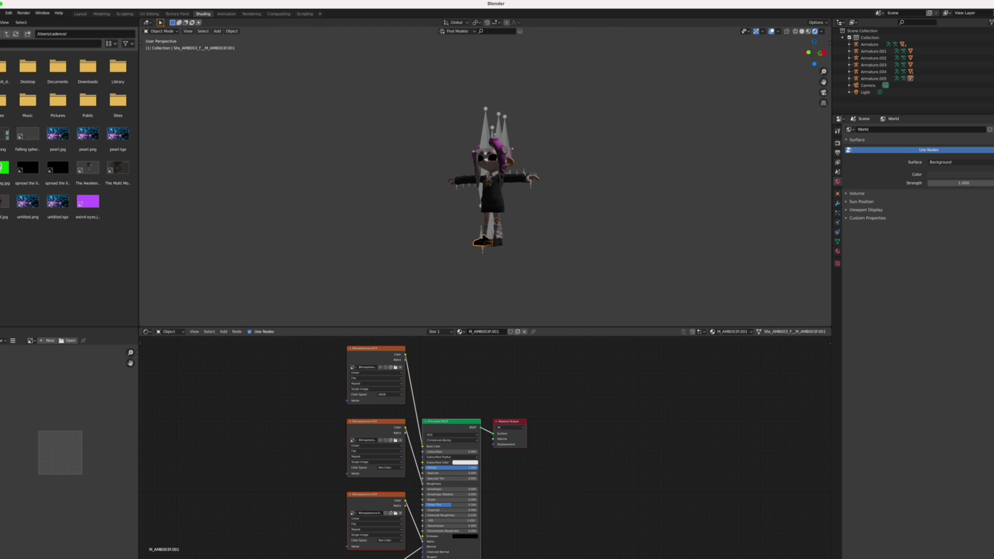
Set the second shoe's Metallic to 0, Specular 0.5, and delete its Alpha texture Bitmaptexture.059
left_click_drag(470, 467, 431, 468)
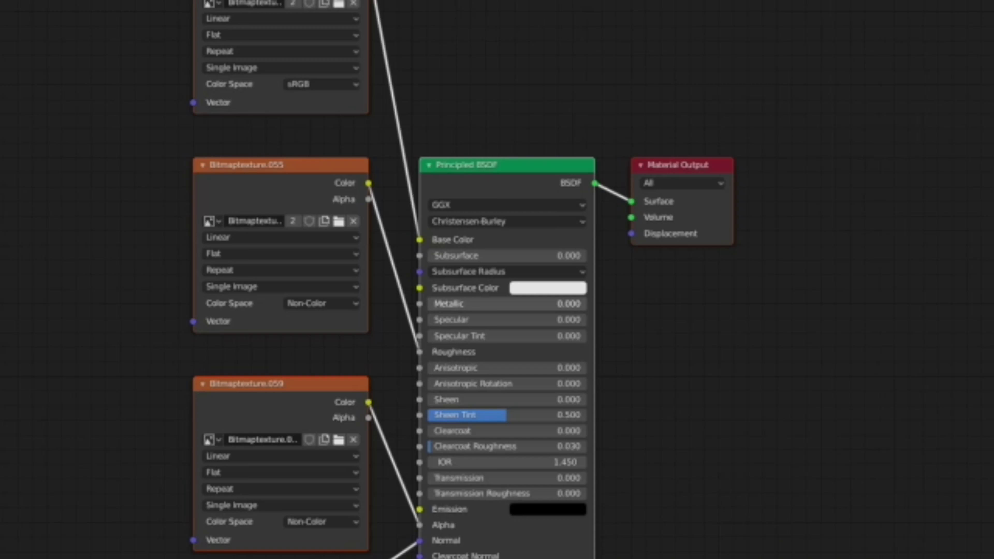
left_click(450, 325)
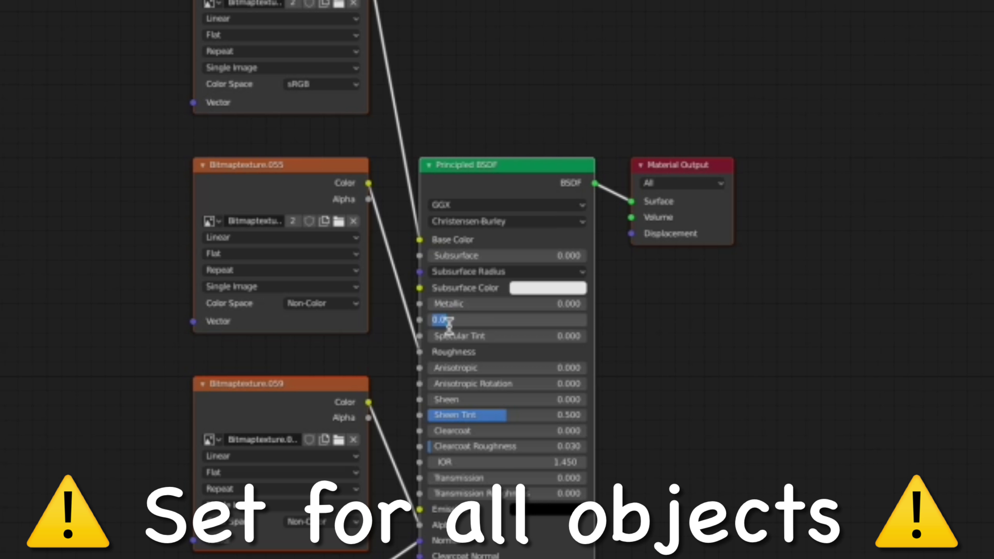
type("0.5")
key("Return")
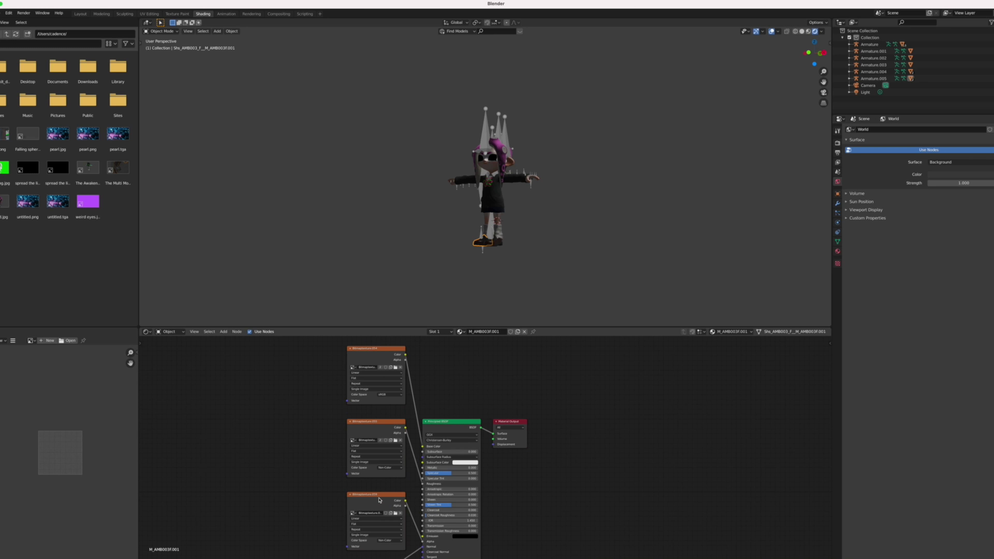
left_click(378, 500)
key("Delete")
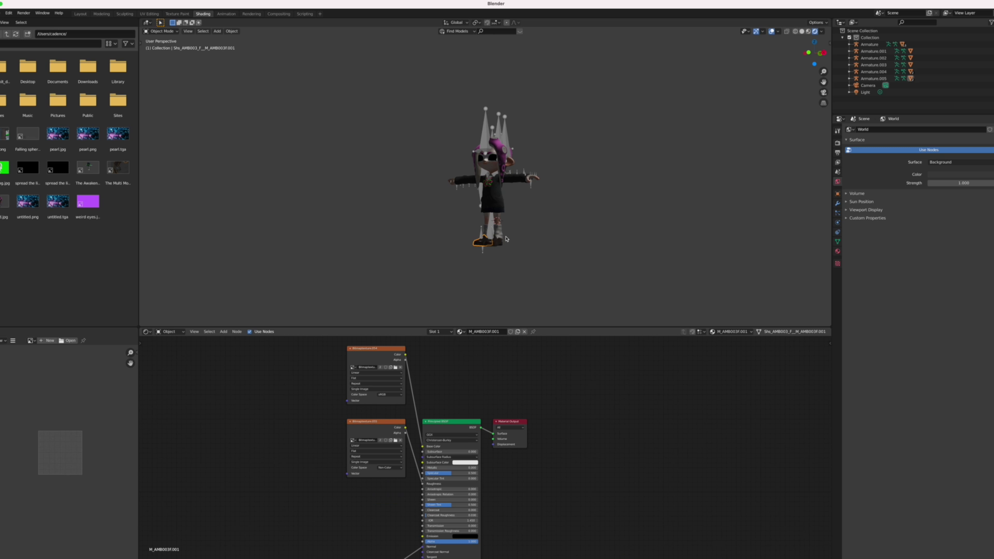
On the first sock, delete the Alpha image node and set Metallic near 0, Specular 0.500
middle_click_drag(516, 230, 507, 251)
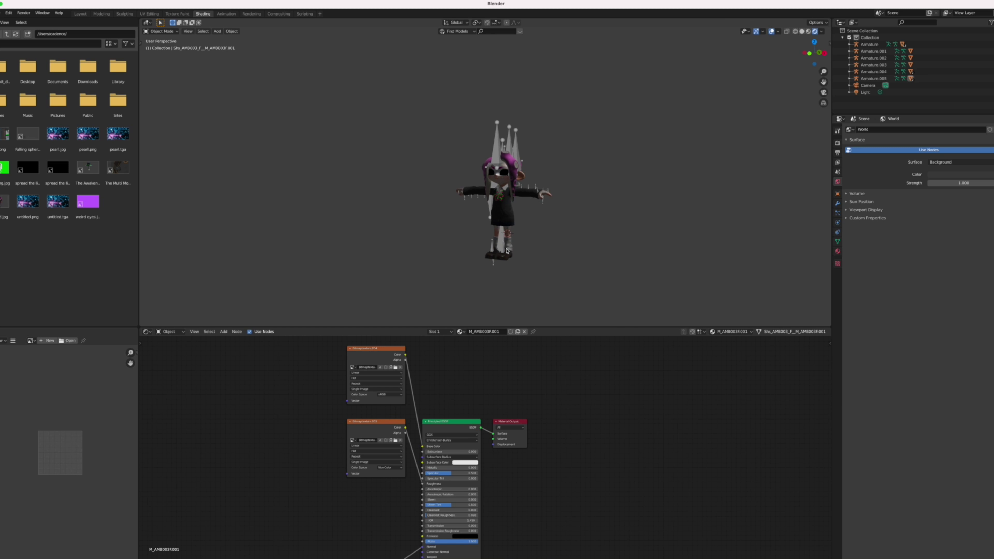
left_click(509, 250)
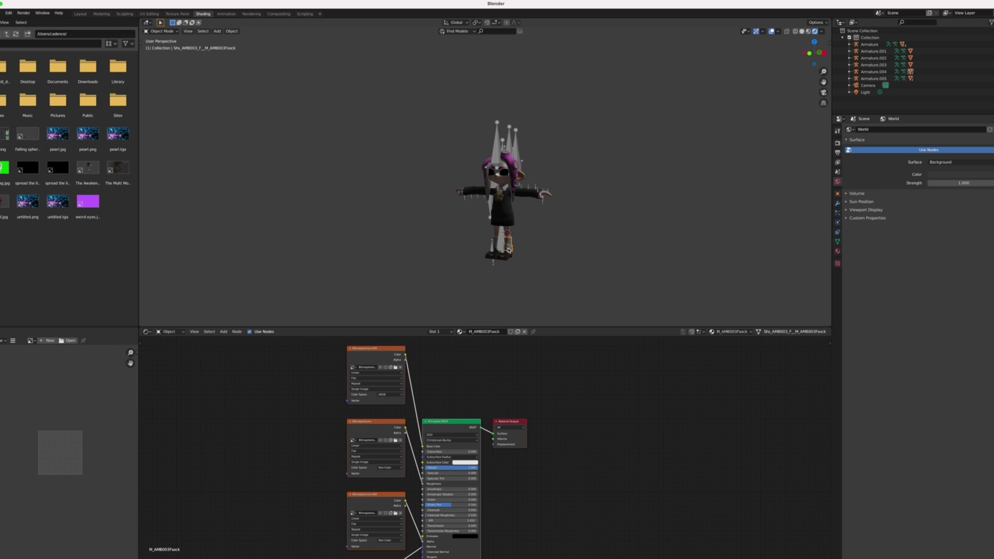
left_click(367, 504)
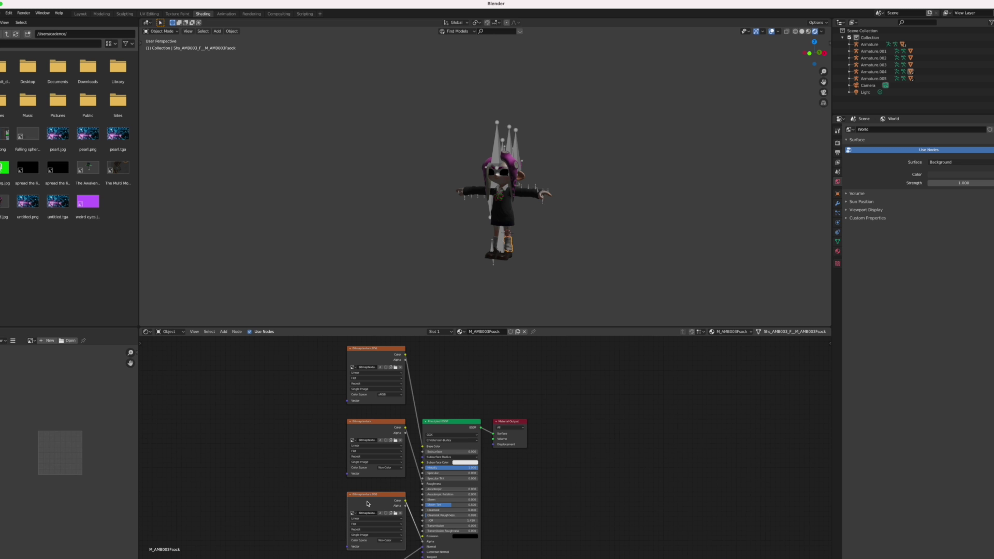
key("x")
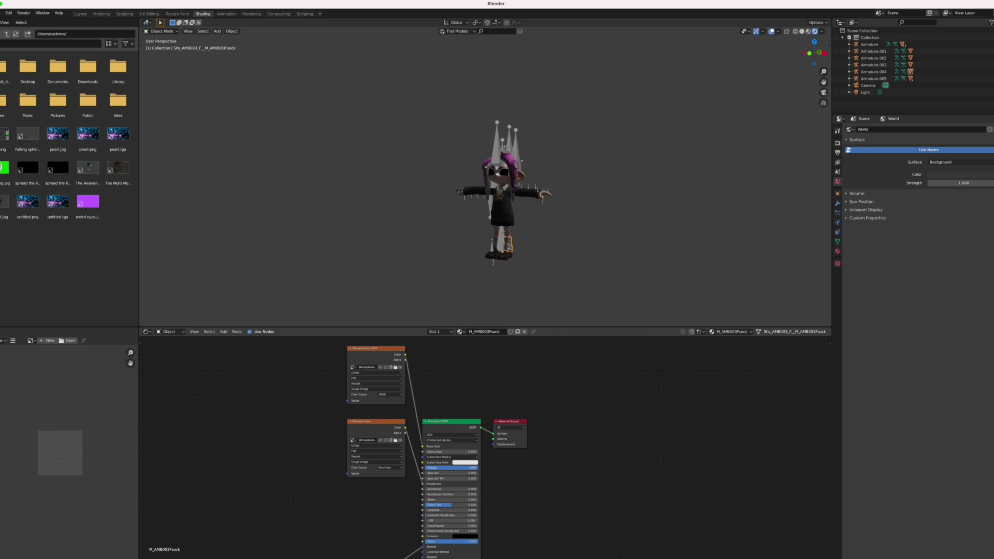
left_click_drag(450, 467, 426, 467)
left_click(430, 472)
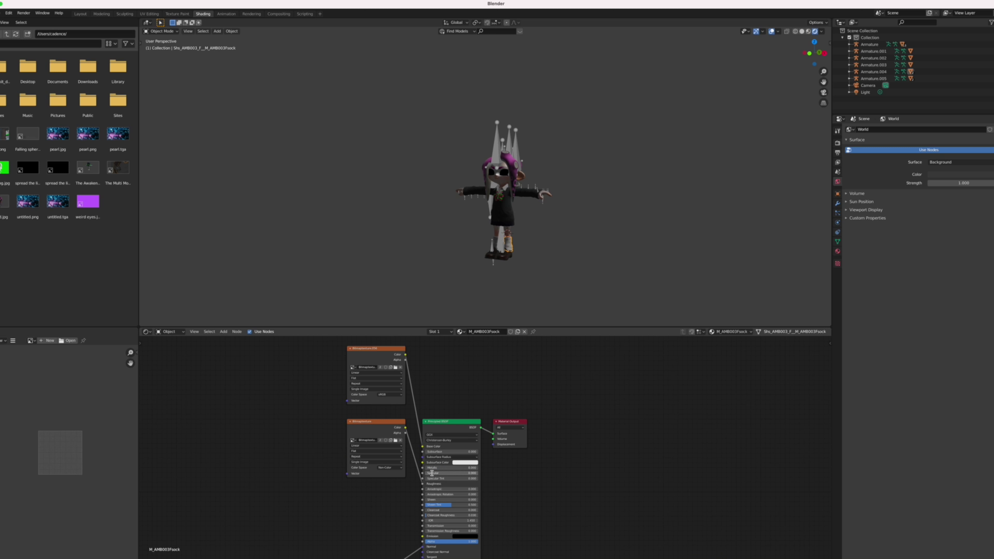
key("Escape")
On the other sock, delete Bitmaptexture.060 and set Metallic 0, Specular 0.500
left_click(497, 241)
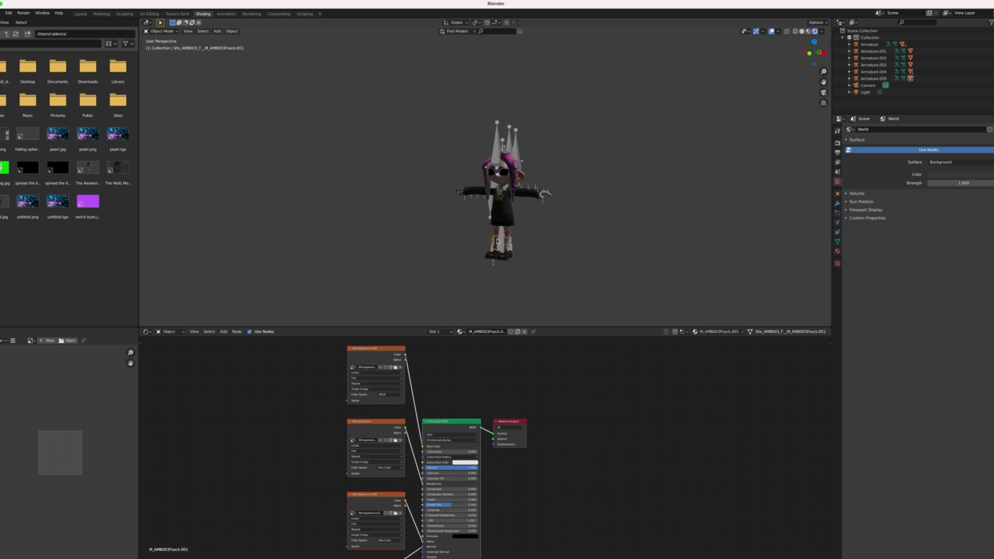
left_click(368, 504)
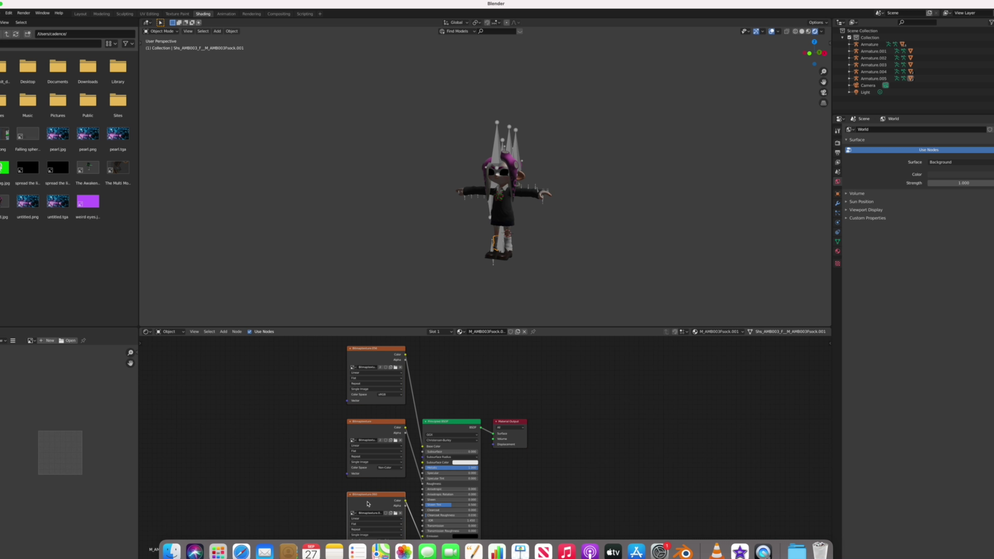
key("x")
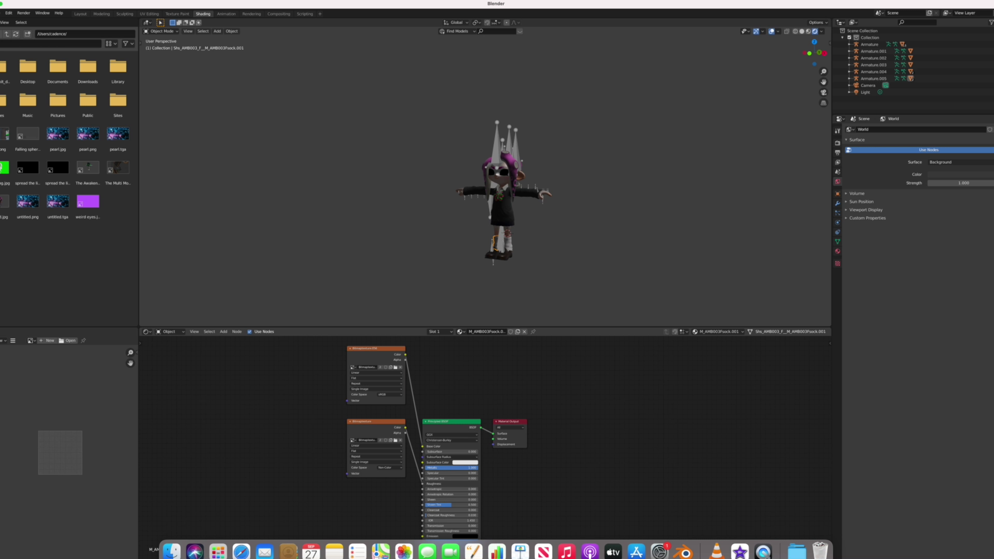
left_click_drag(466, 468, 434, 468)
key("Return")
Give M_Body Metallic near 0 and Specular 0.500, delete Bitmaptexture.029, then select the eyelids
left_click(505, 181)
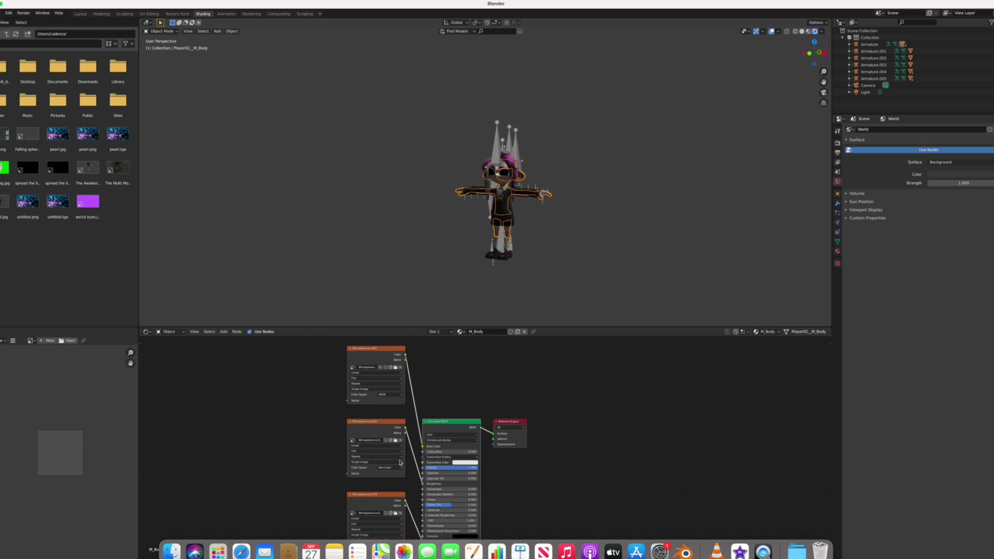
mouse_move(451, 467)
left_mouse_down()
mouse_move(427, 467)
mouse_move(466, 476)
left_mouse_up()
left_click(460, 473)
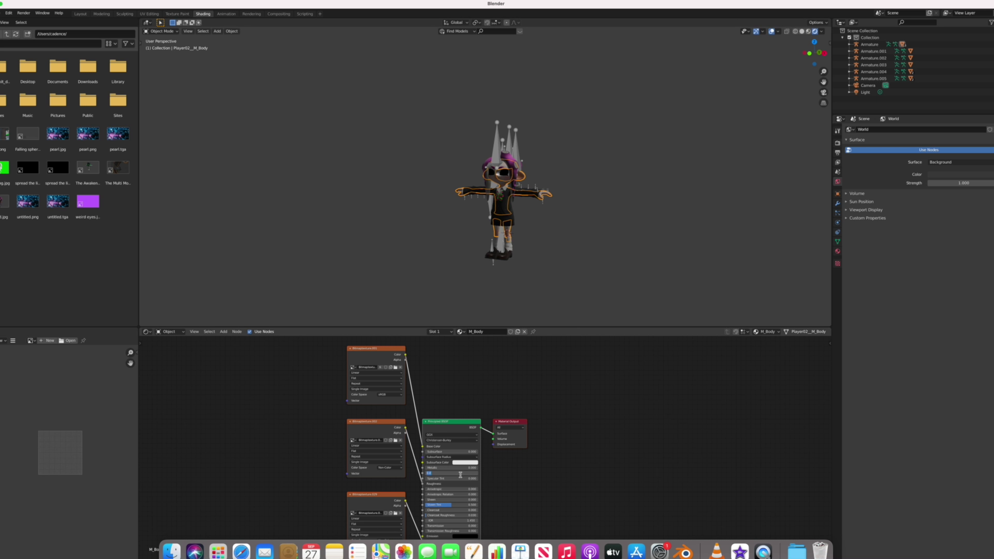
key("Escape")
left_click(368, 500)
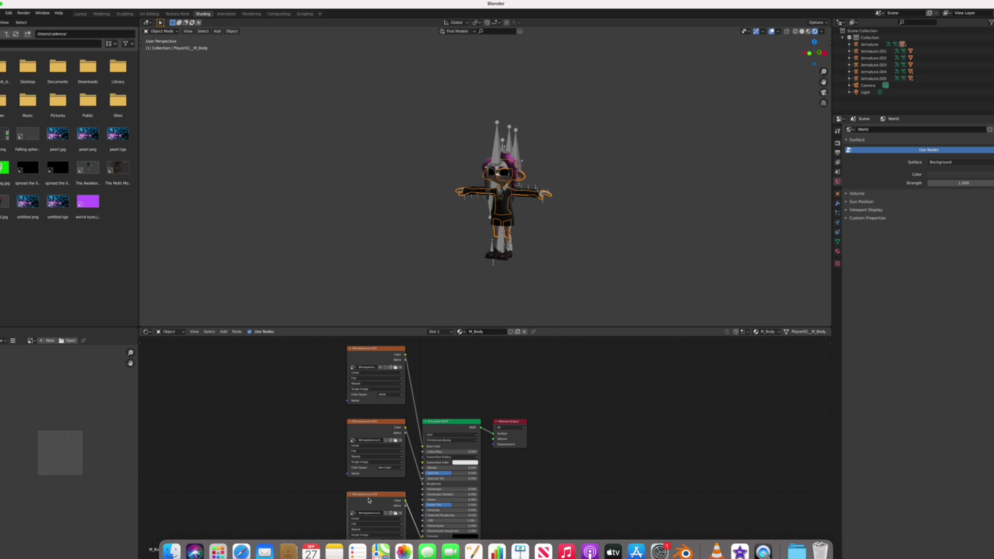
key("x")
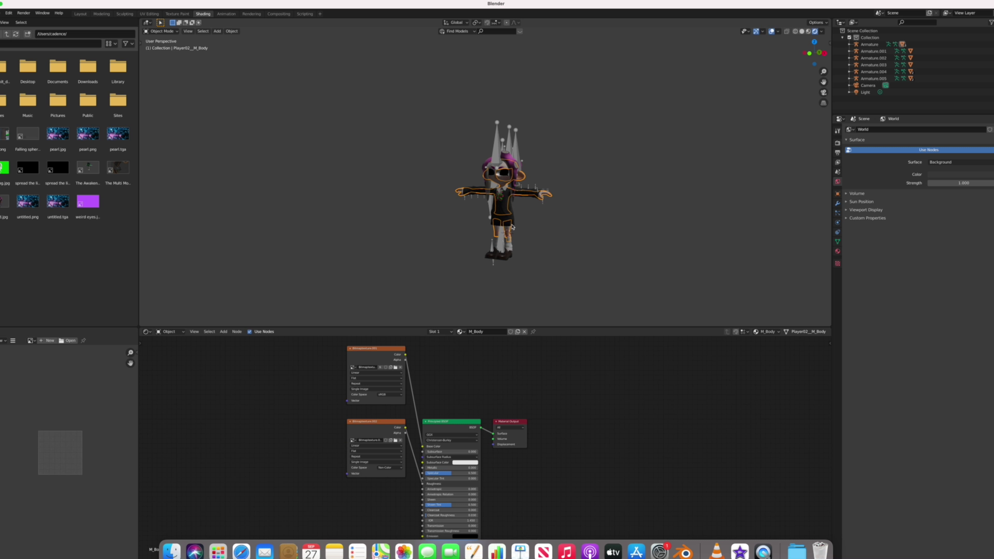
left_click(507, 176)
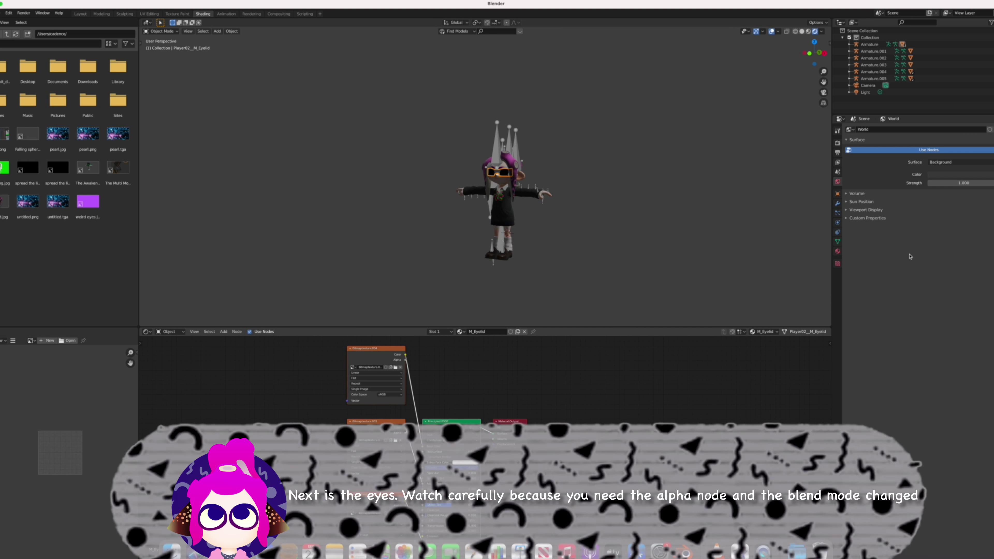
Set the M_Eyelid material's Blend Mode to Alpha Clip
left_click(838, 251)
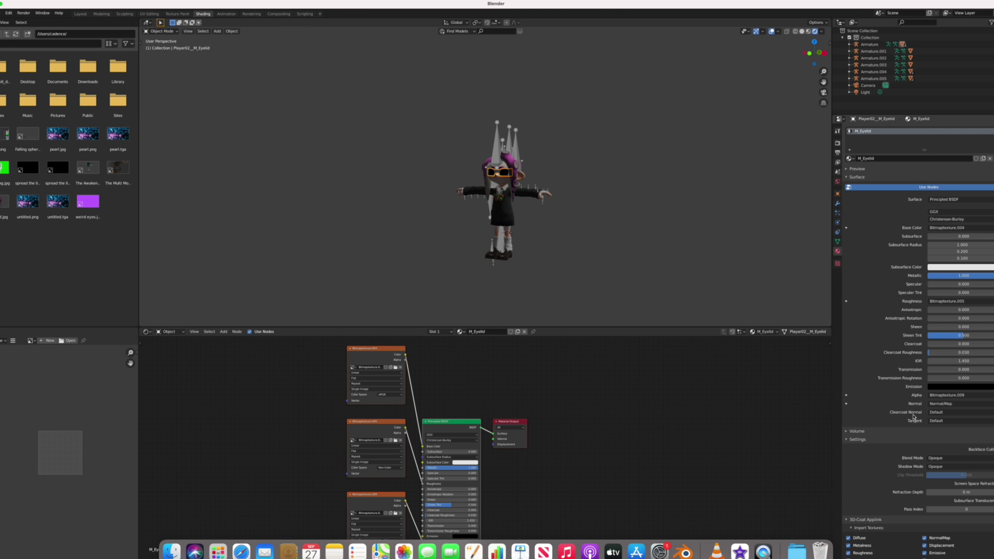
left_click(969, 461)
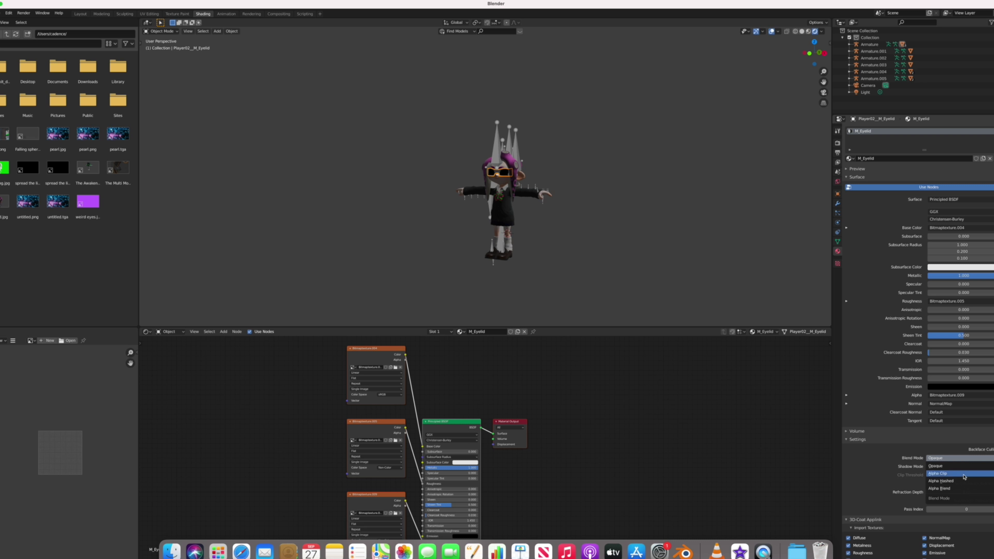
left_click(964, 473)
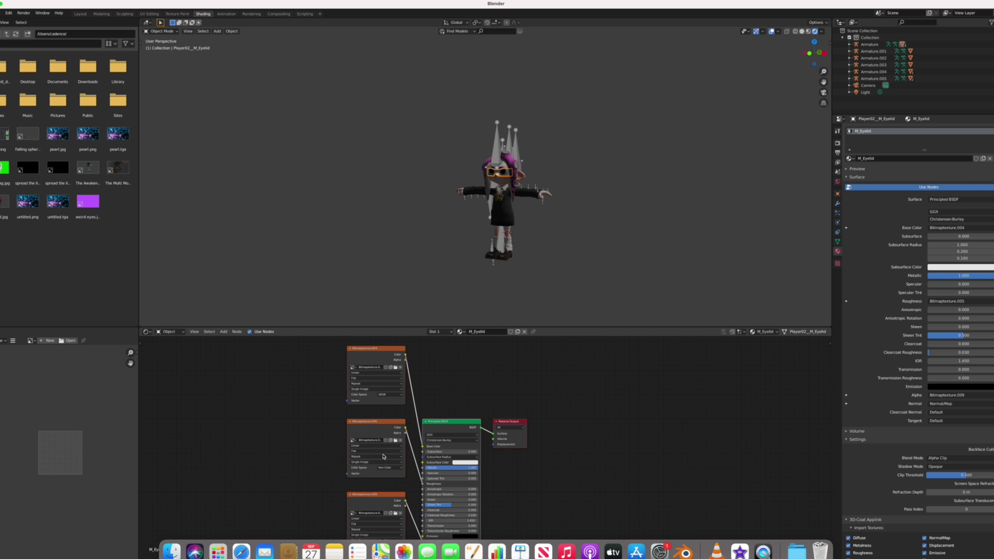
Load m_eyelid_alb.0.s.png into the image texture node feeding Alpha
scroll(388, 489, "down", 2)
left_click(406, 489)
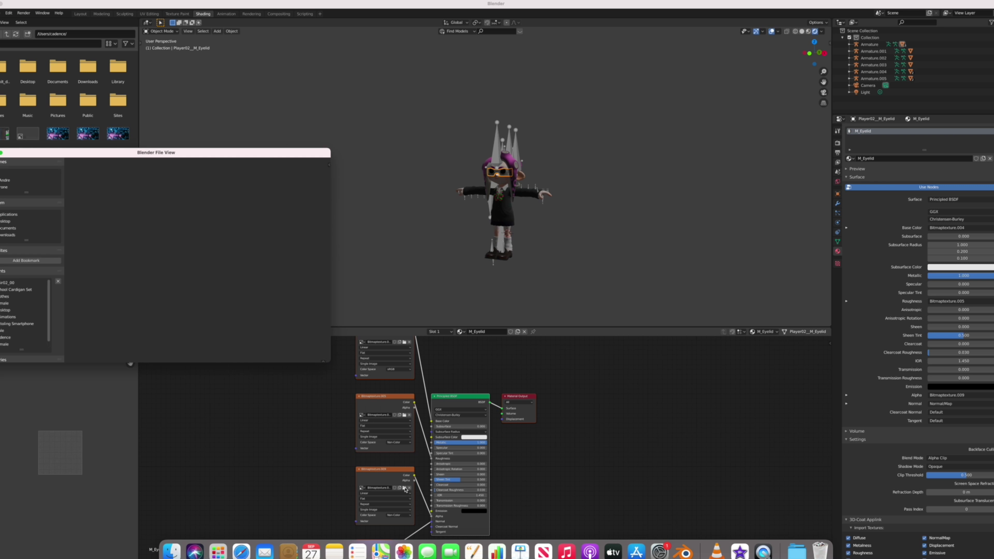
scroll(164, 196, "down", 2)
scroll(165, 196, "down", 3)
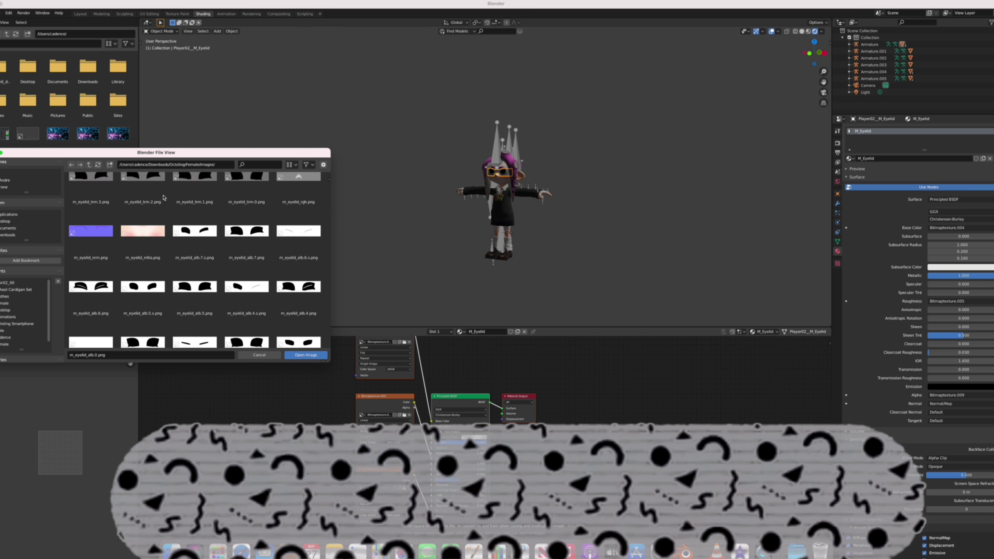
scroll(153, 235, "down", 1)
scroll(141, 271, "down", 1)
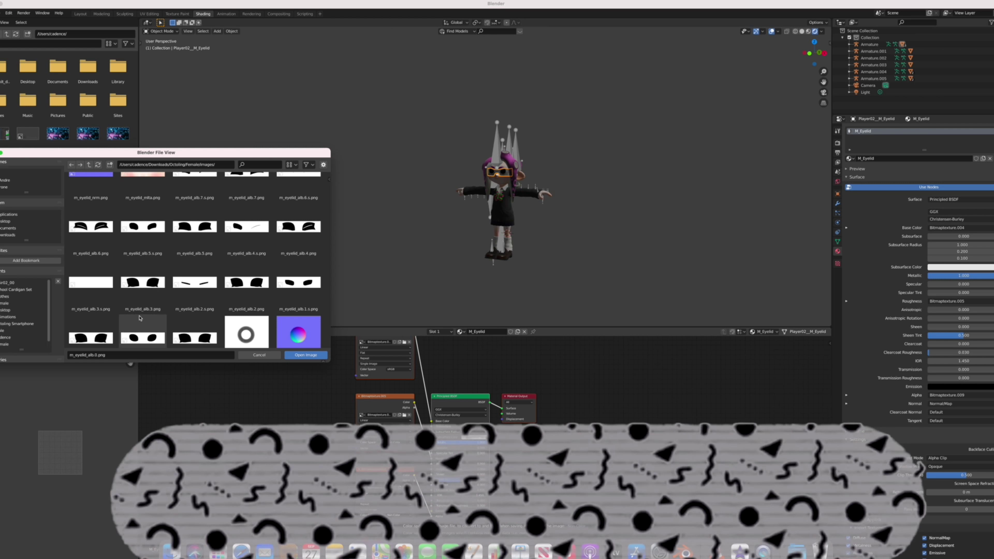
double_click(140, 316)
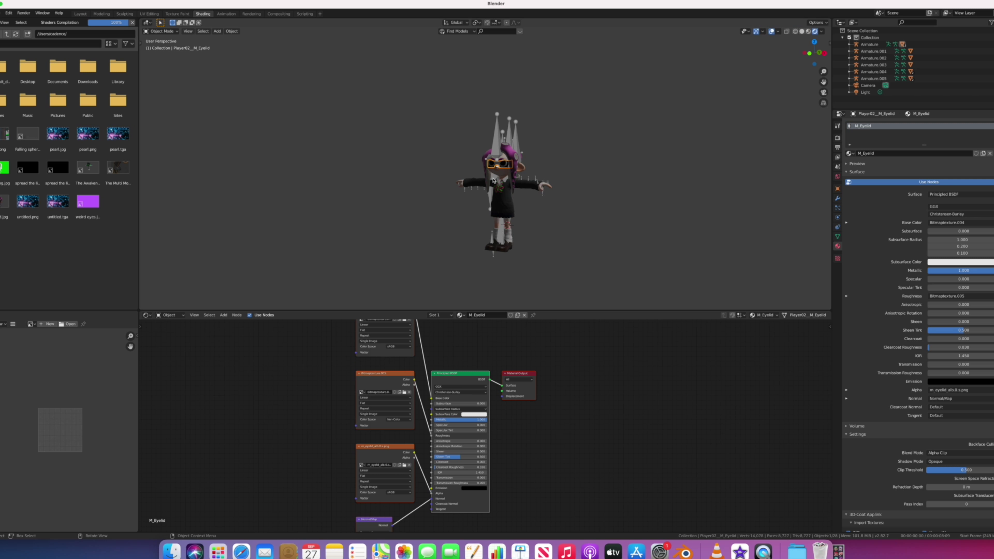
scroll(433, 354, "up", 1)
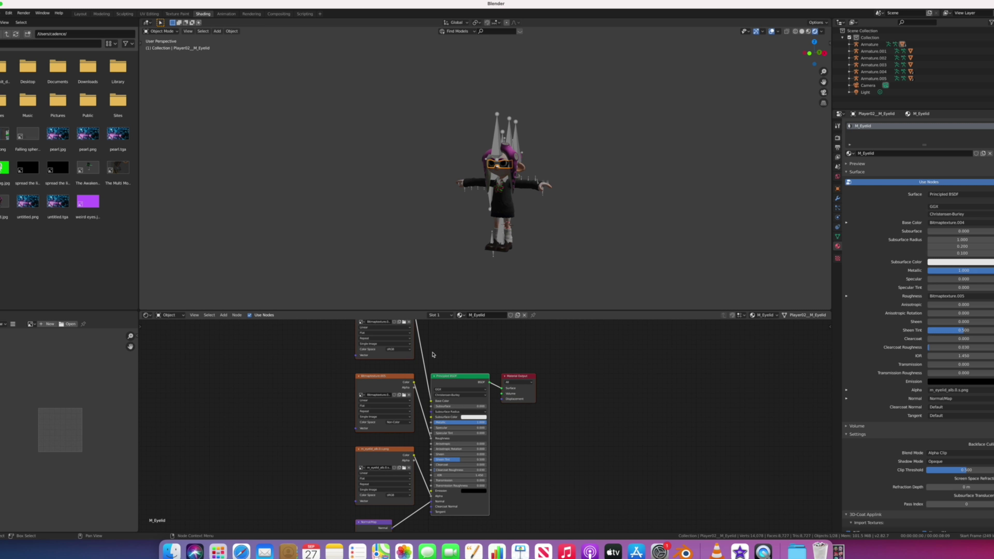
scroll(428, 387, "up", 1, "shift")
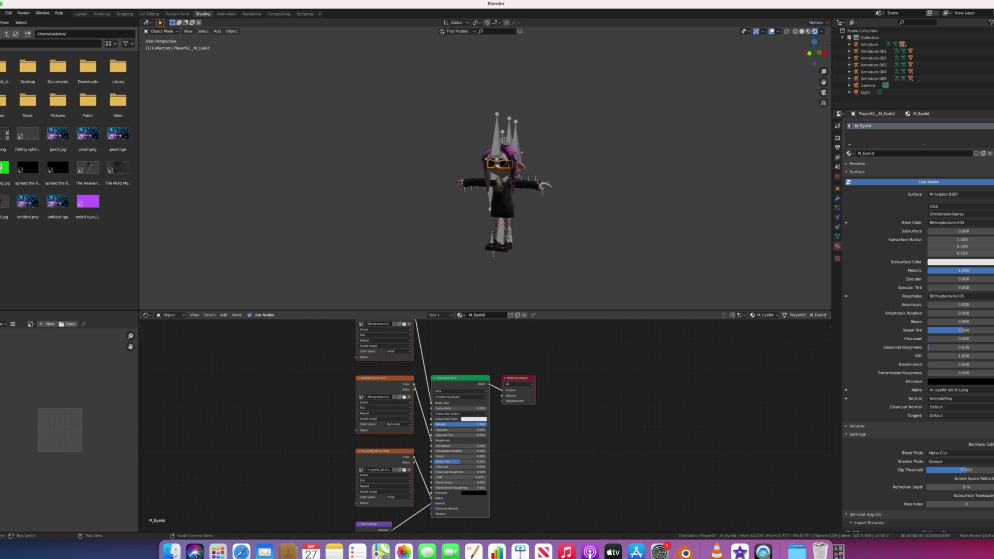
Set the eyelid material's Metallic to 0.000 and Specular to 0.500
left_click_drag(475, 424, 448, 427)
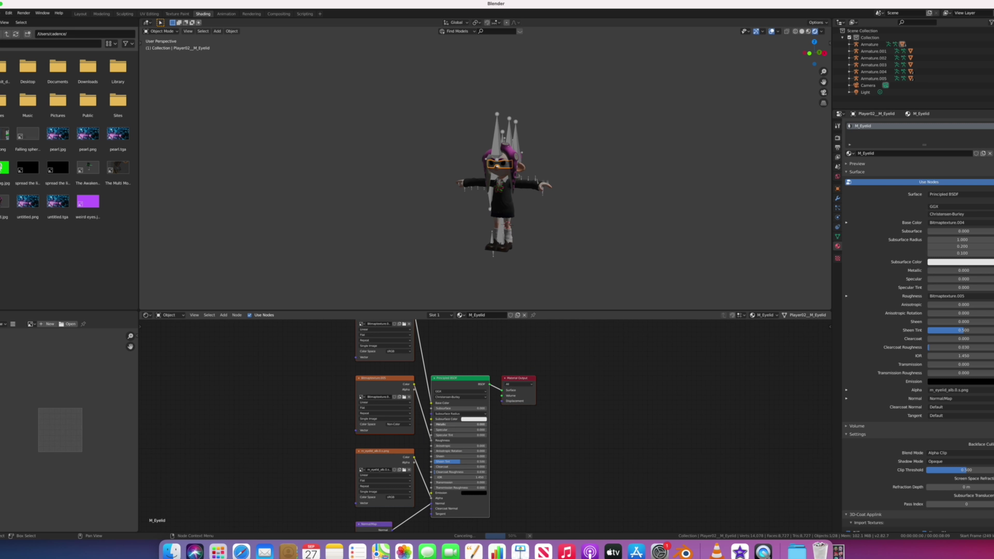
left_click(447, 429)
type("0.5")
key("Return")
Switch to solid shading and delete two of the extra mouth objects
left_click(802, 31)
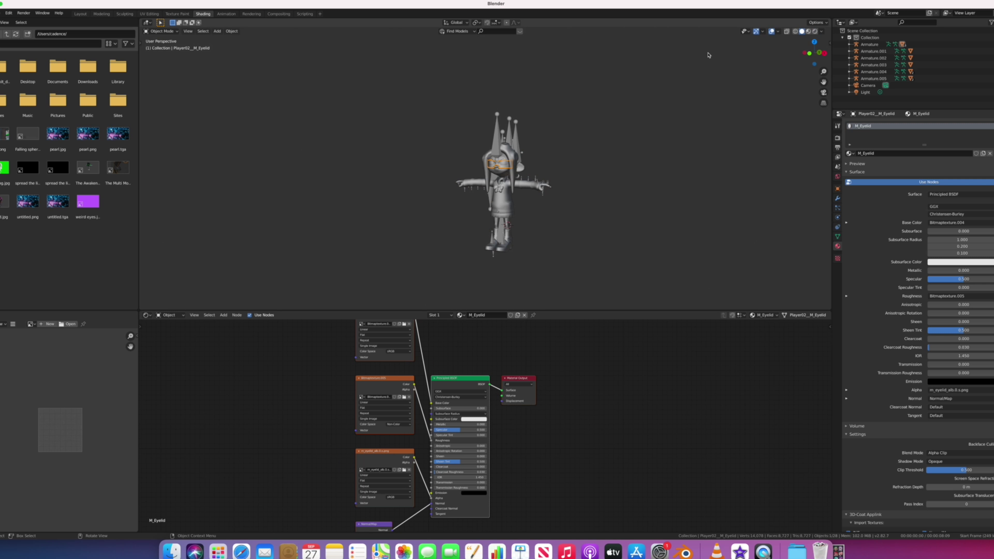
scroll(526, 93, "up", 10)
scroll(526, 93, "left", 5, "shift")
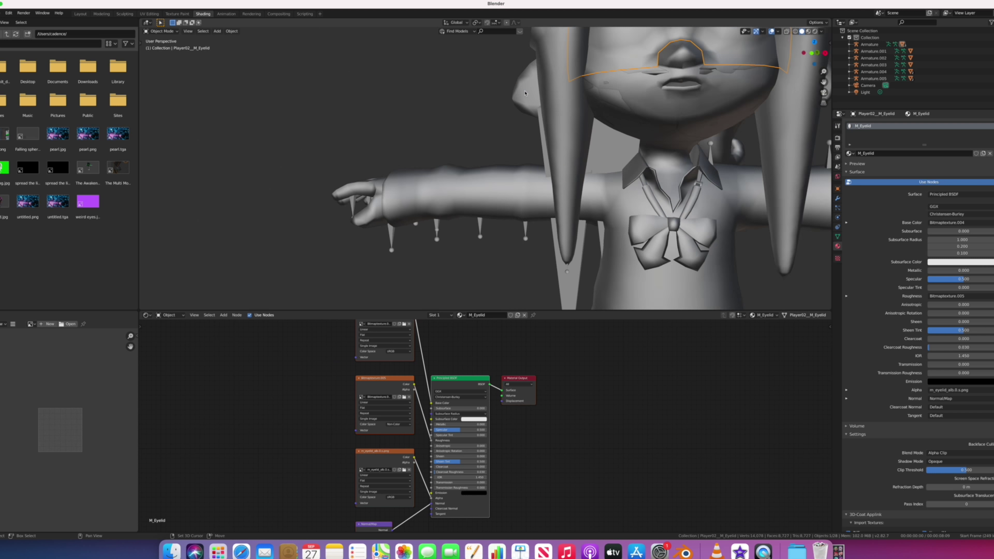
scroll(525, 93, "up", 5, "shift")
left_click(492, 212)
key("x")
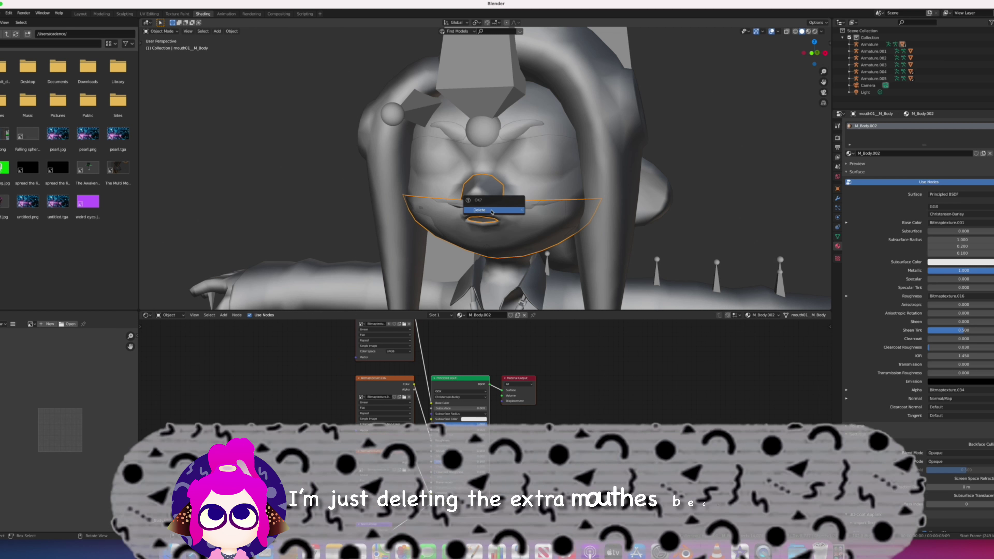
left_click(491, 210)
left_click(500, 227)
key("x")
left_click(501, 222)
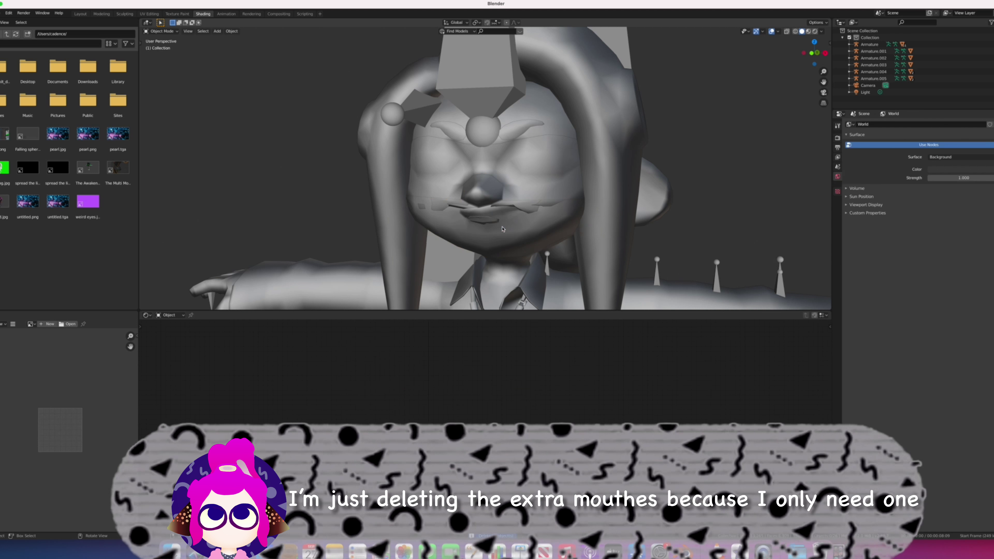
Delete the thin mouth piece and two more extra mouths from the face
left_click(518, 213)
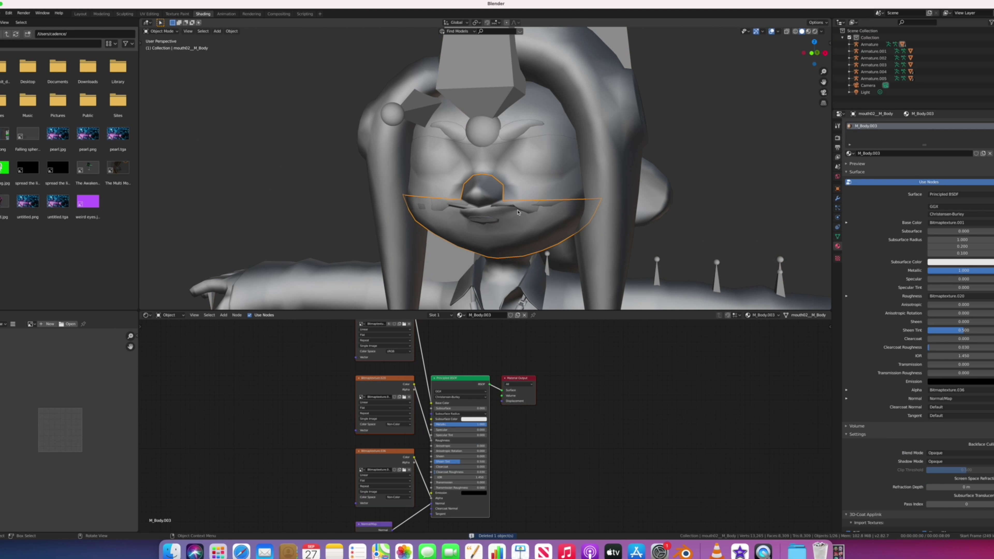
left_click(517, 213)
key("Delete")
left_click(540, 209)
key("Delete")
left_click(493, 219)
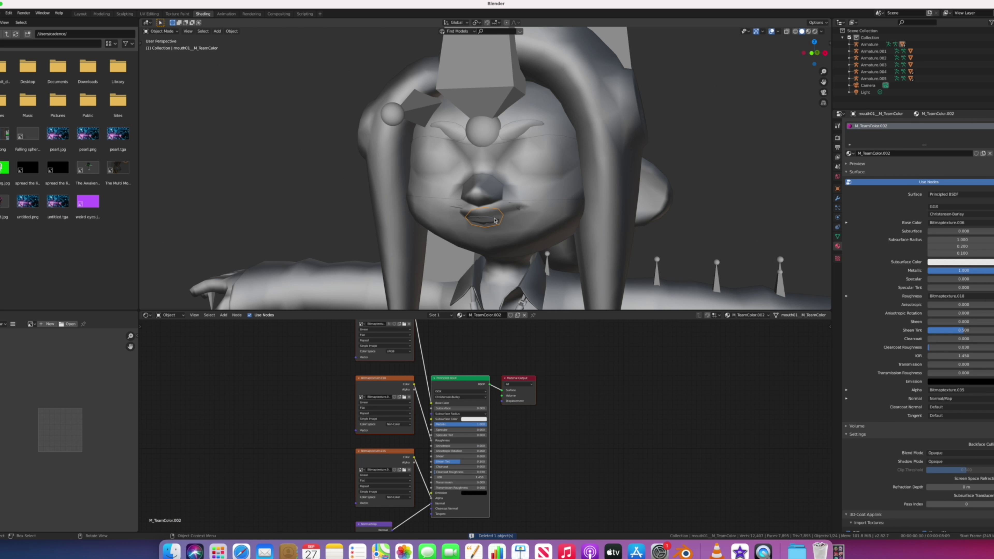
key("Delete")
On mouth02_M_Body, remove the alpha texture and set Metallic 0, Specular 0.500
left_click(521, 217)
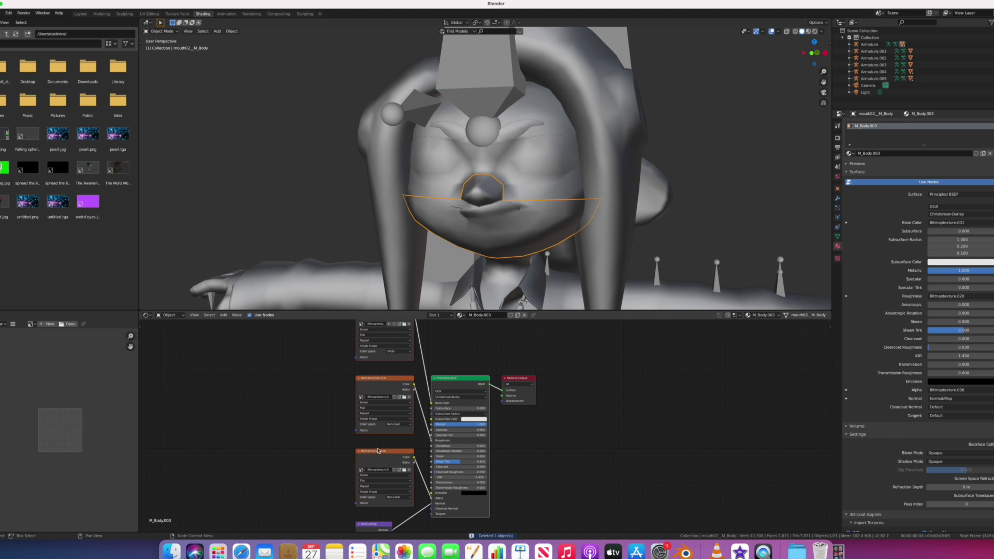
key("Delete")
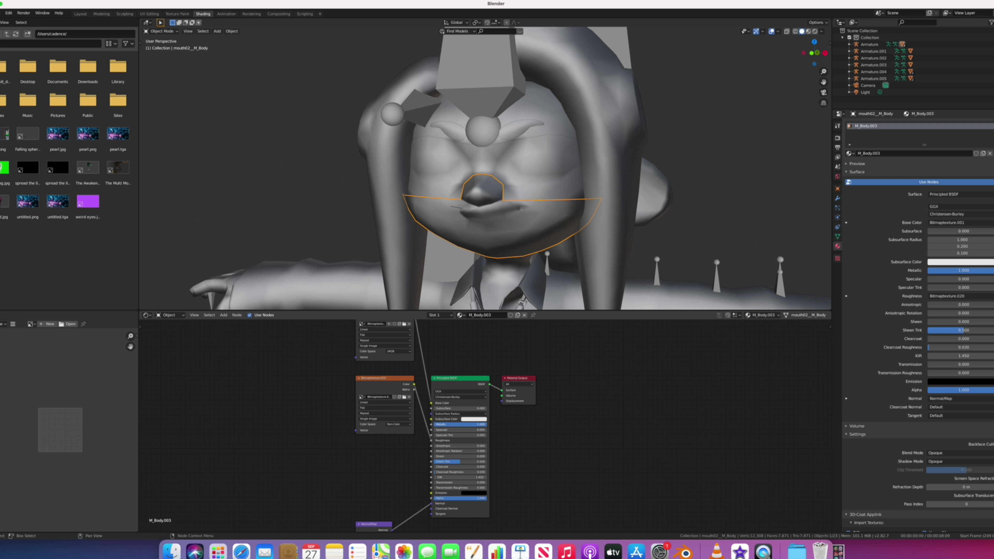
left_click_drag(486, 424, 434, 424)
left_click(439, 429)
key("Return")
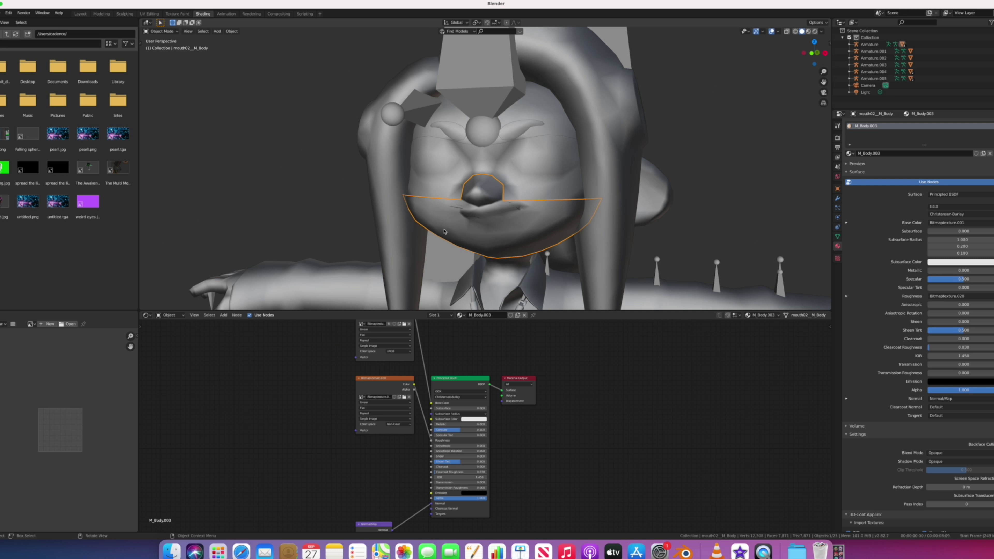
Delete the leftover mouth objects, including mouth04_M_TeamColor
key("x")
left_click(459, 208)
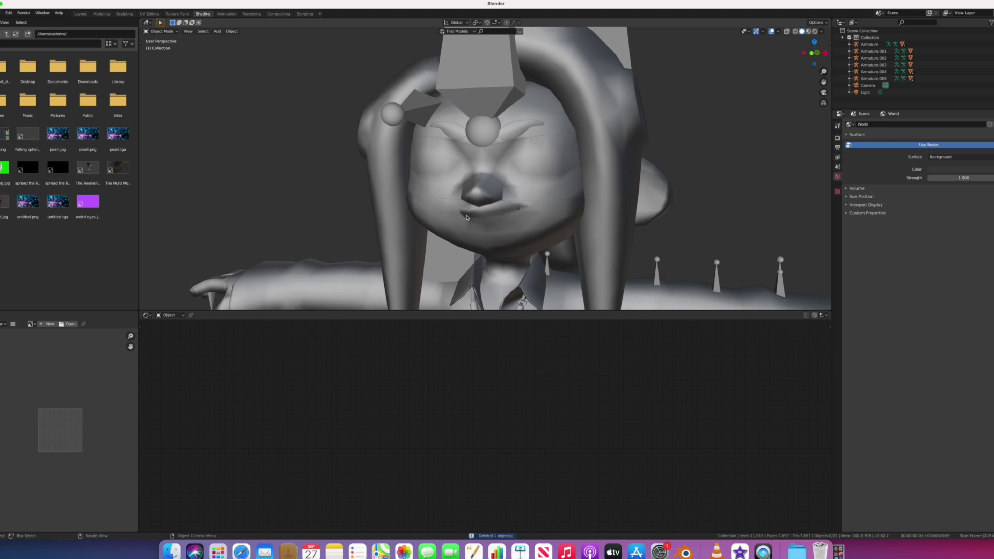
key("x")
left_click(475, 218)
left_click(517, 210)
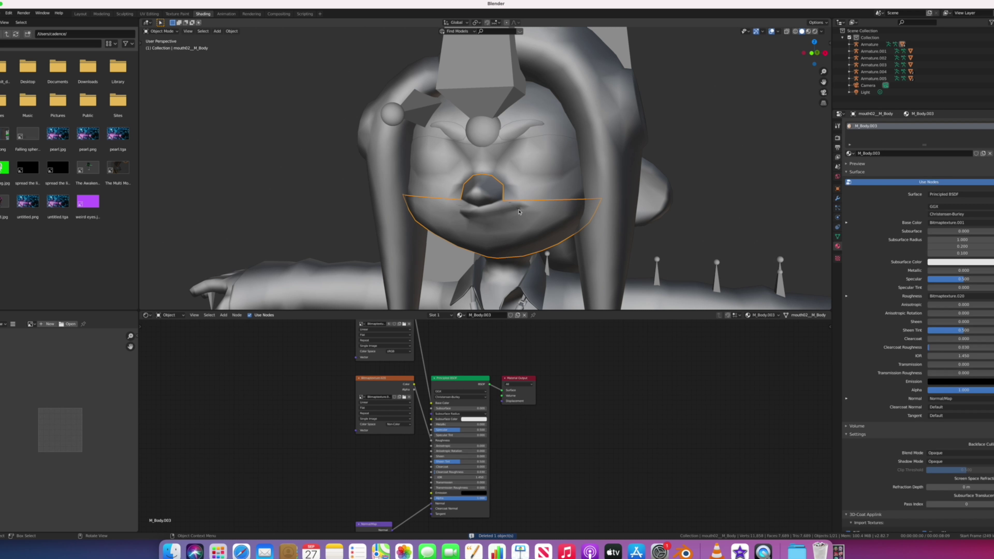
key("Delete")
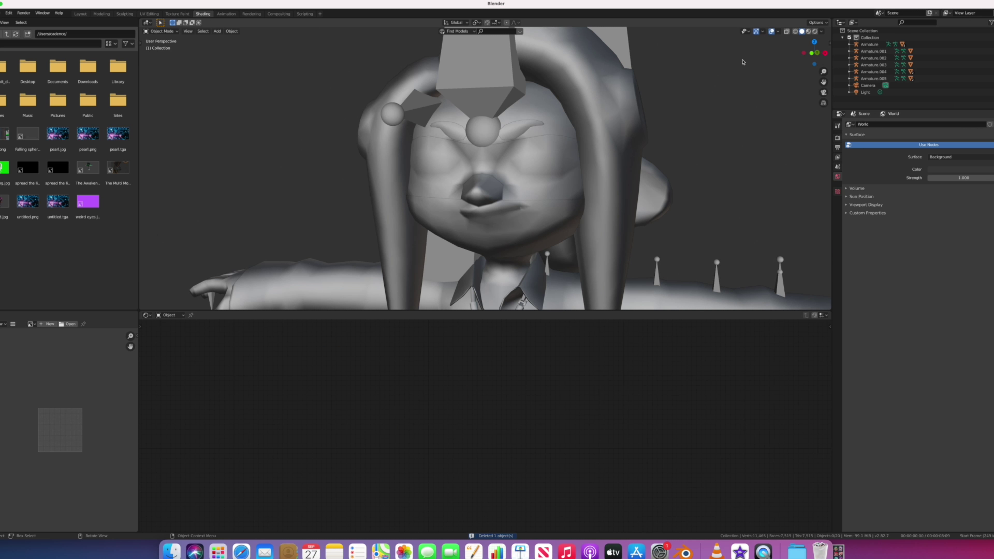
Remove the eyebrow's image textures and set Metallic and Roughness to 0, Specular 0.500
left_click(538, 124)
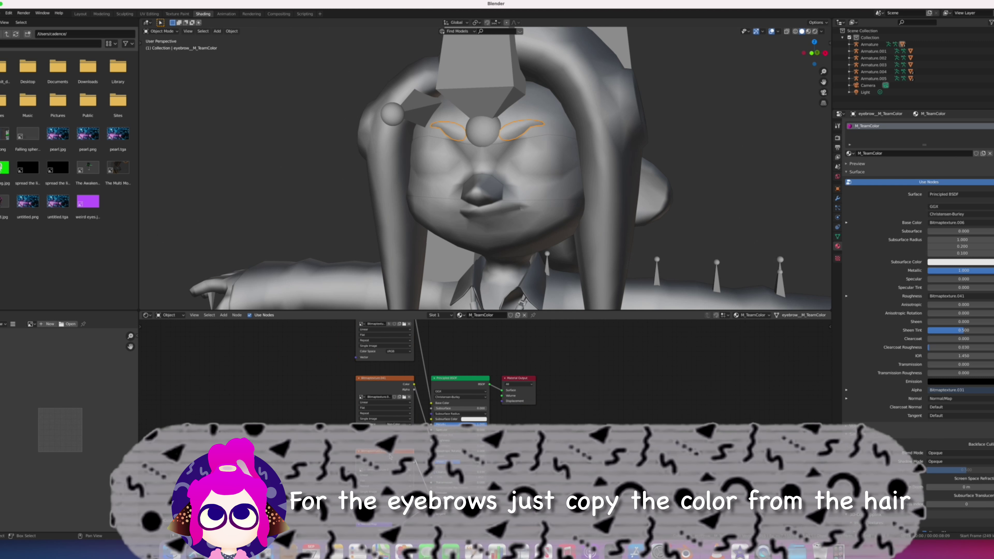
left_click_drag(417, 368, 353, 427)
key("Delete")
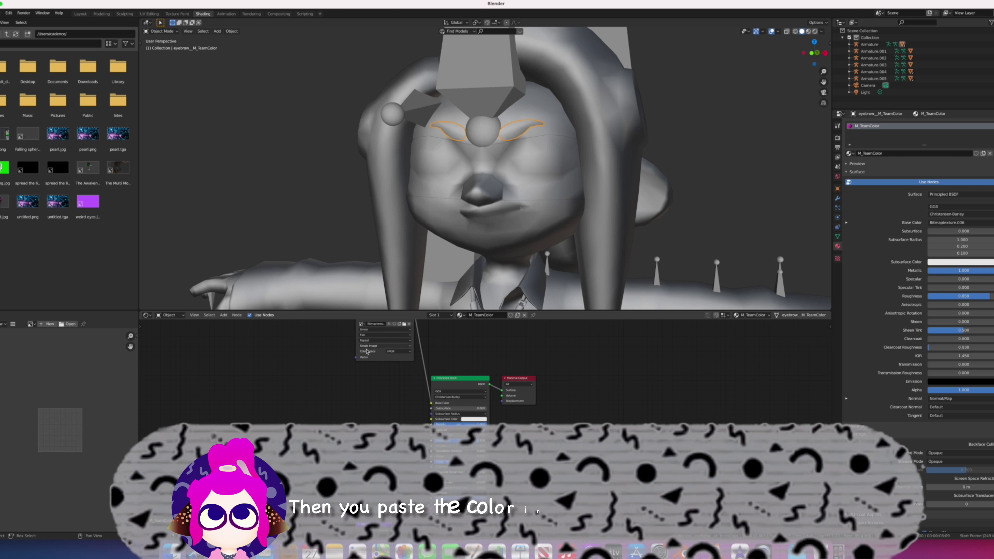
key("Delete")
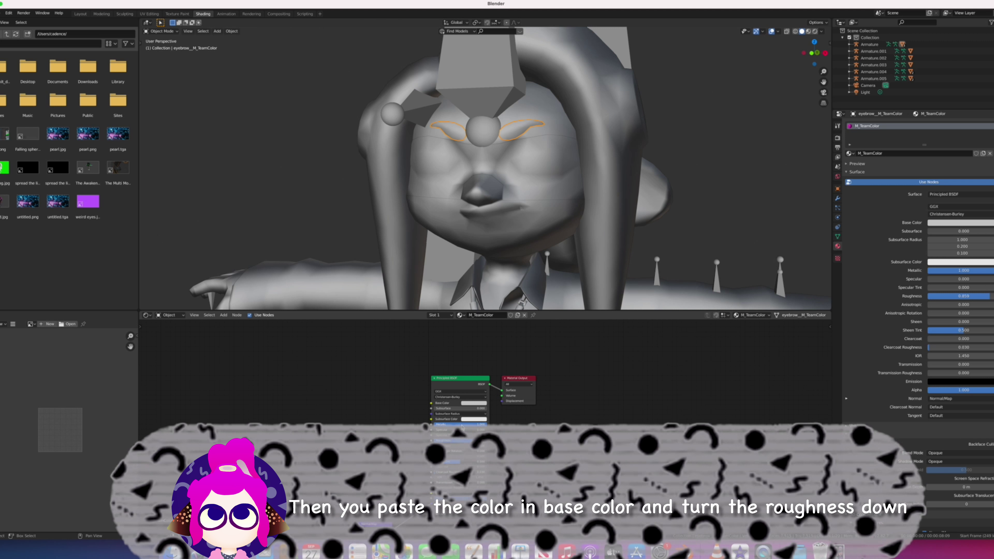
left_click_drag(463, 428, 432, 427)
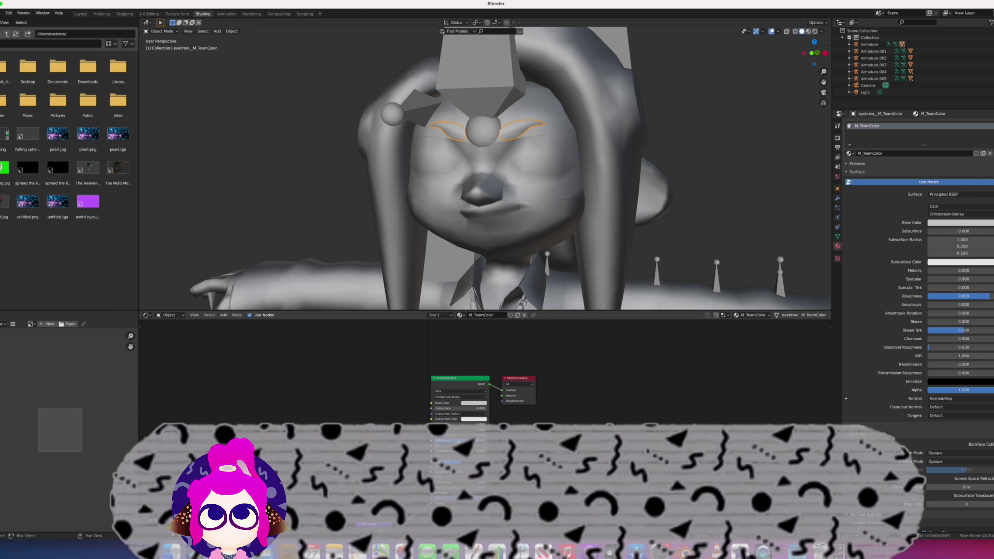
left_click_drag(470, 440, 434, 441)
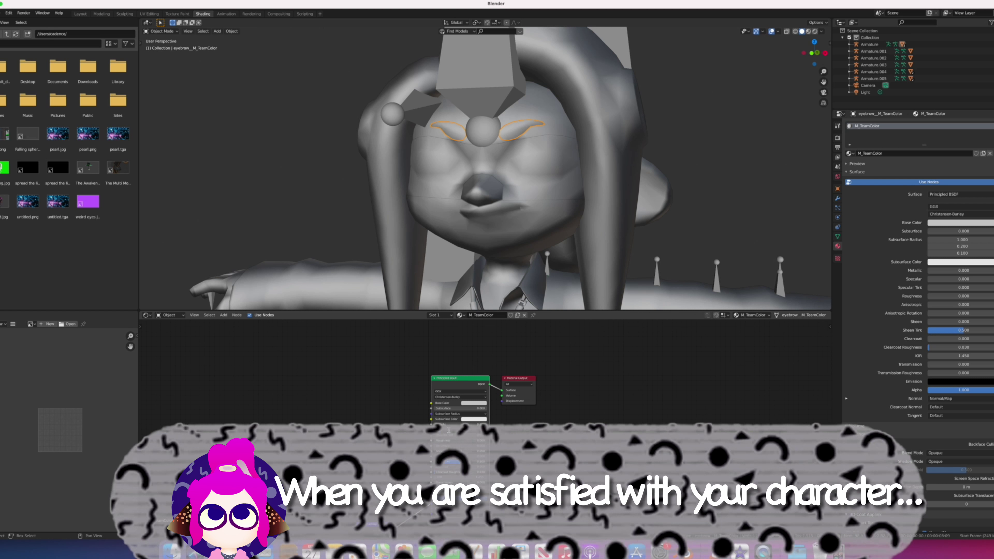
key("BackSpace")
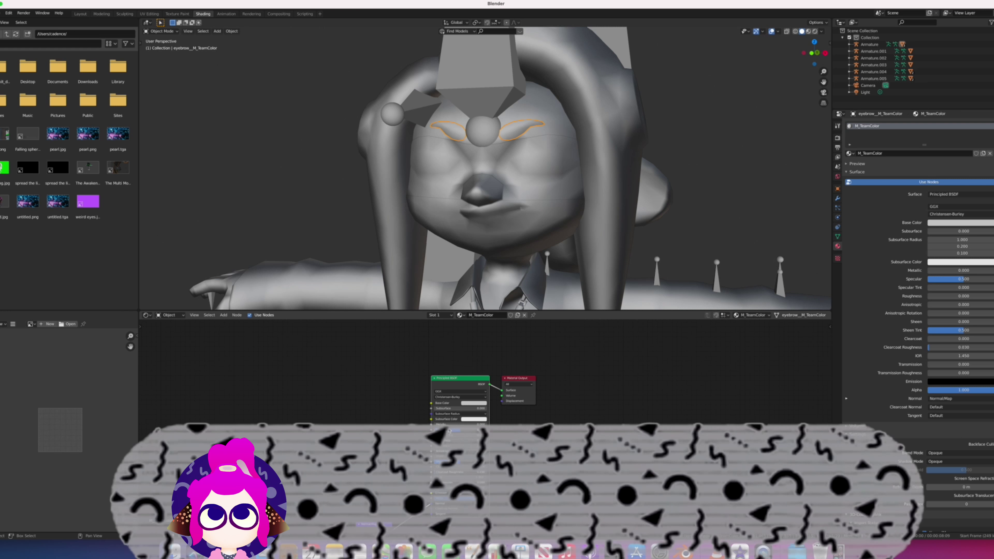
Copy the hair's pink hex code and set the eyebrow Base Color to FF89EB
left_click(611, 196)
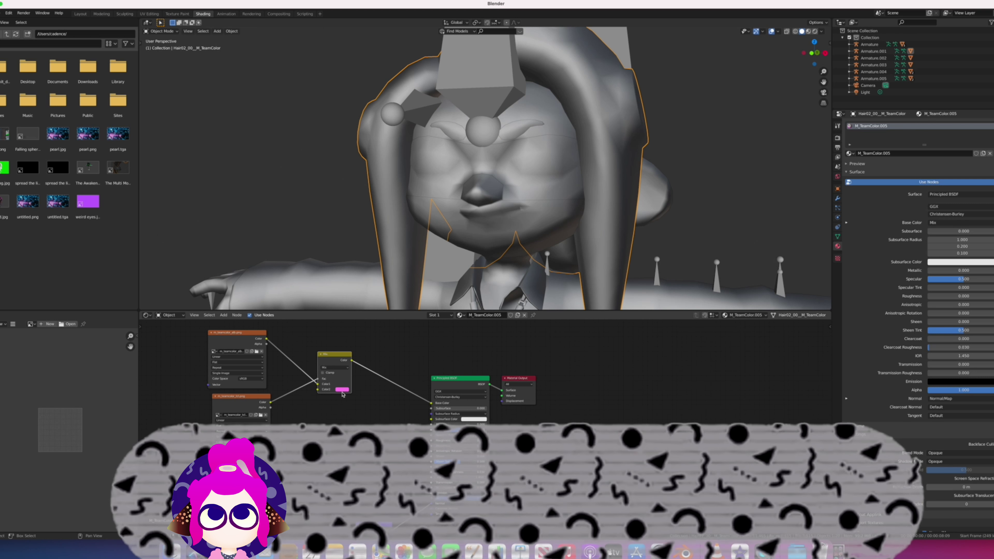
left_click(342, 388)
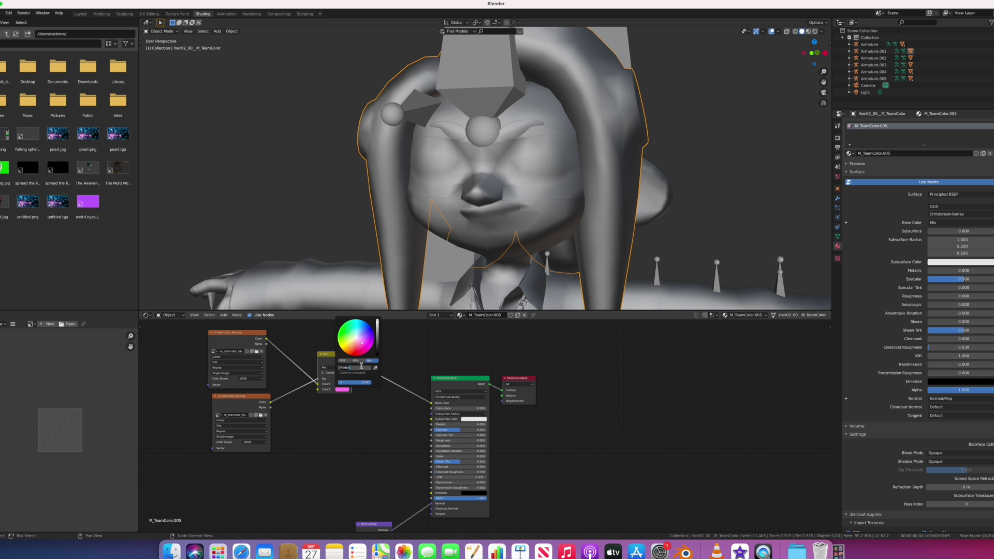
key("Return")
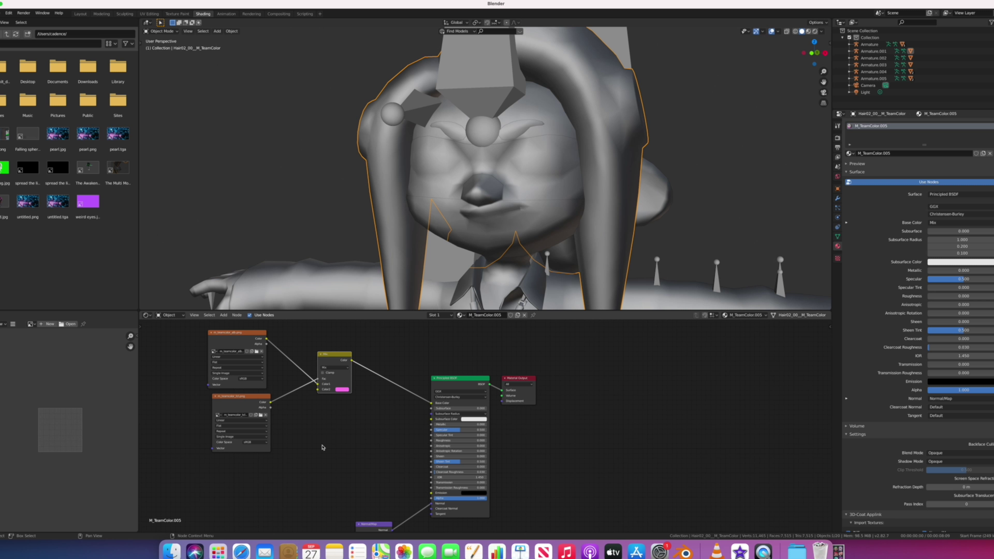
left_click(505, 132)
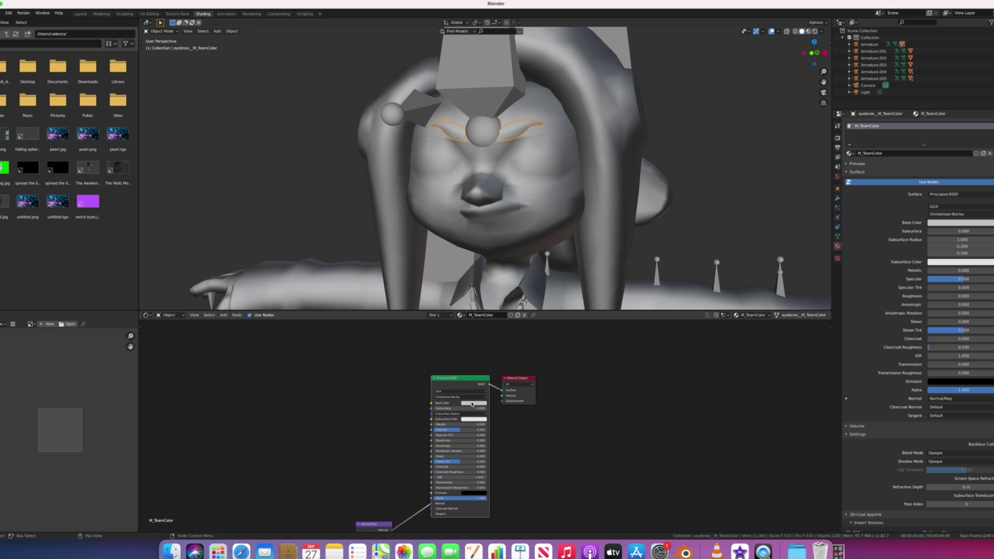
left_click(472, 405)
left_click(489, 382)
type("FF89EB")
key("Return")
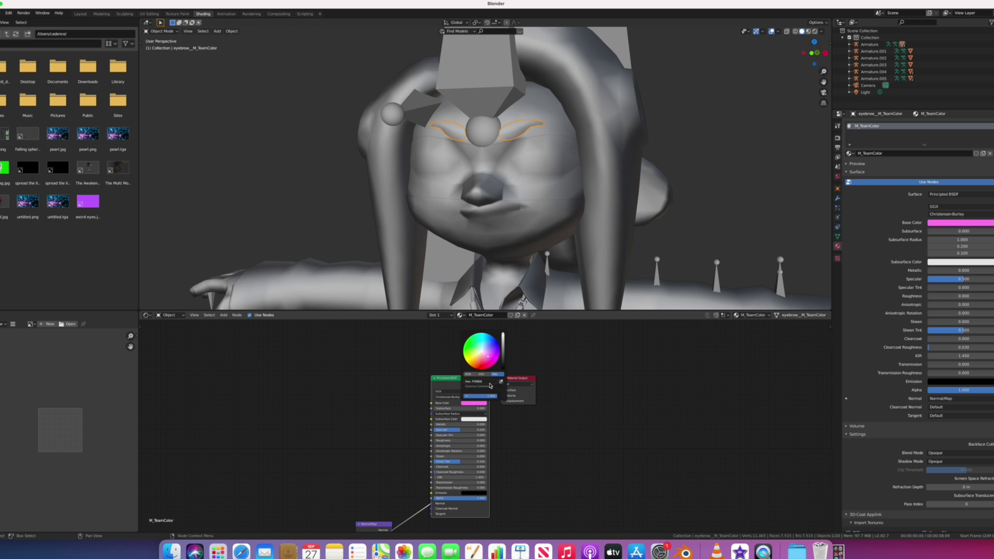
middle_click_drag(509, 274, 540, 234)
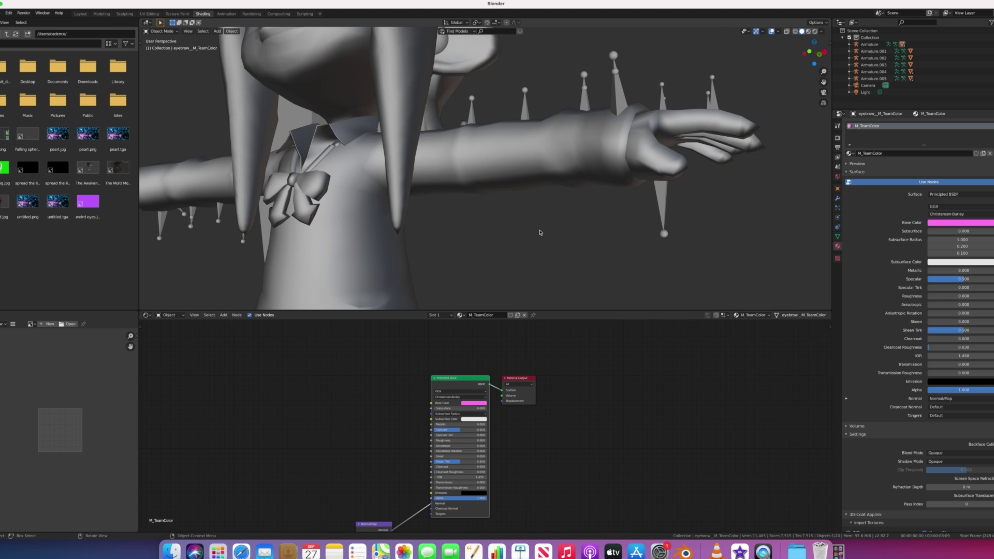
mouse_move(428, 175)
middle_mouse_down()
mouse_move(372, 177)
mouse_move(542, 239)
middle_mouse_up()
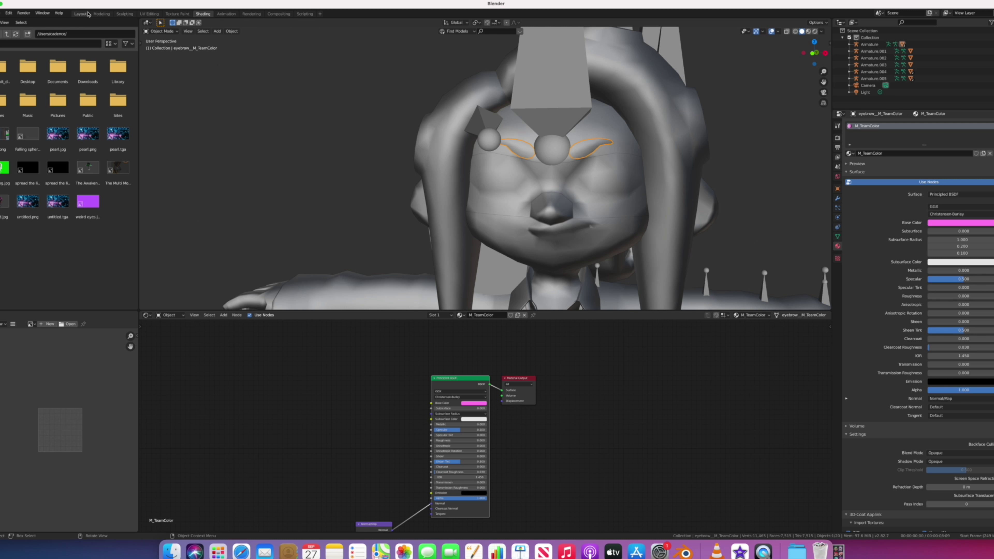
Switch to the Layout workspace to view the full finished scene
left_click(80, 14)
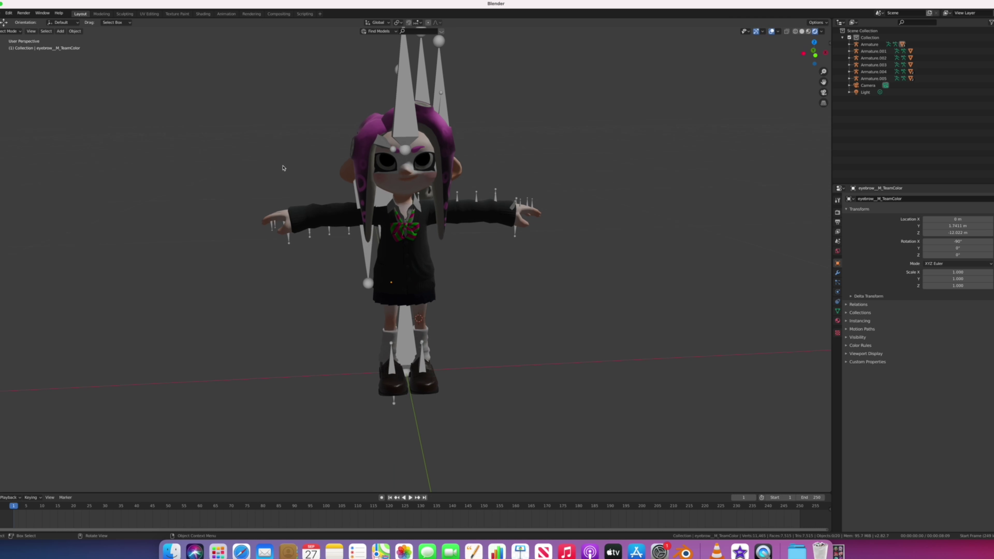
scroll(283, 168, "right", 5)
scroll(283, 168, "right", 5)
scroll(283, 168, "right", 5)
scroll(285, 169, "right", 5)
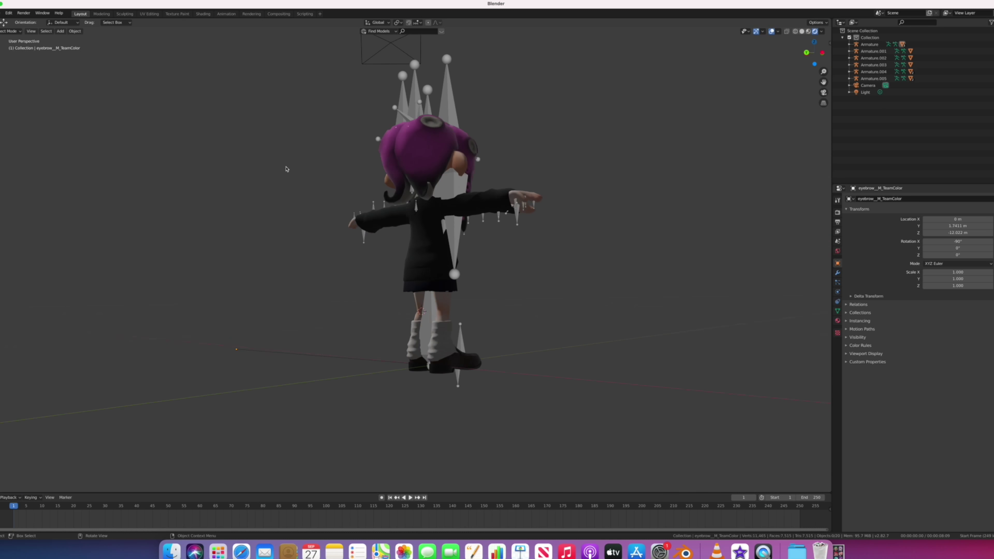
scroll(286, 169, "right", 5)
scroll(274, 156, "right", 3)
Quit Blender, saving the project as tutorial.blend when prompted
key("super+q")
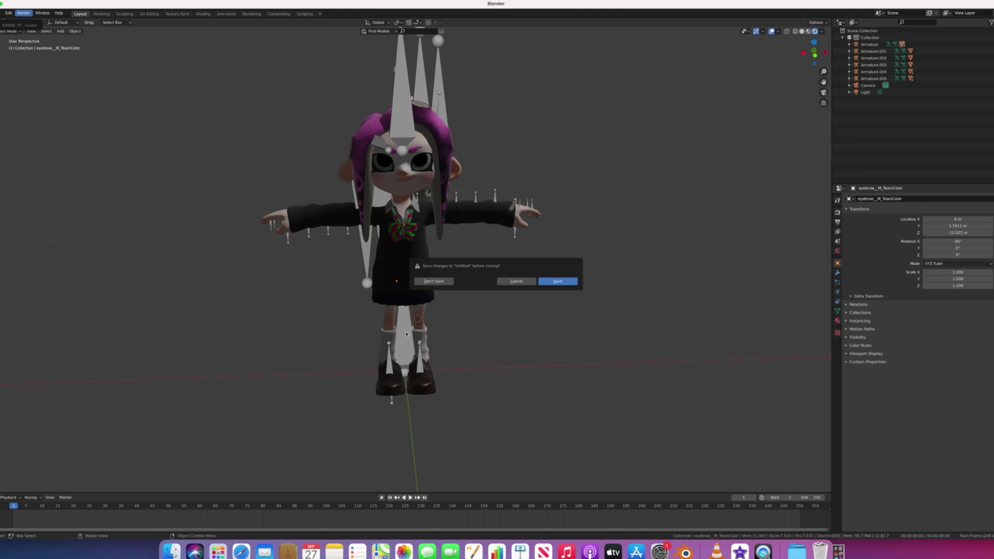
left_click(564, 285)
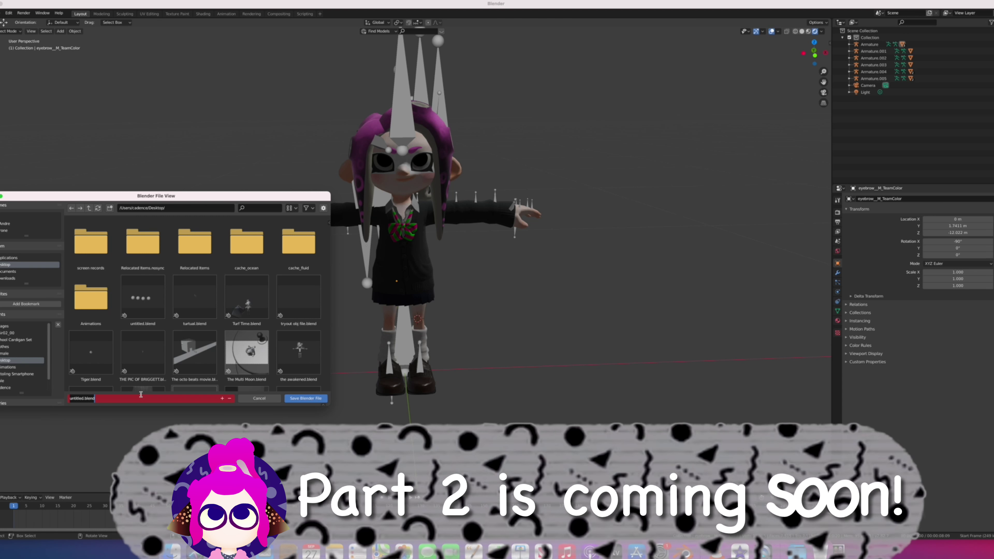
type("tutoria")
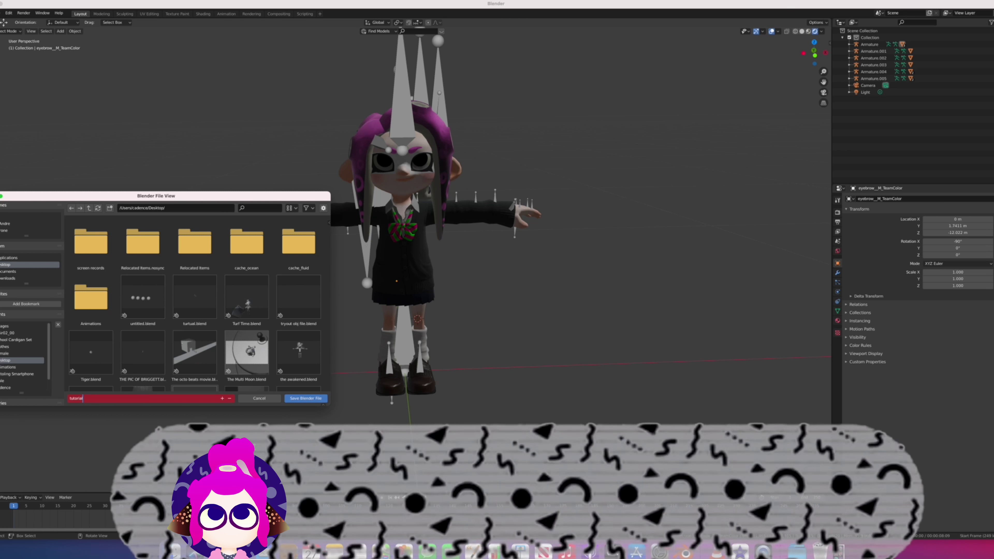
left_click(313, 399)
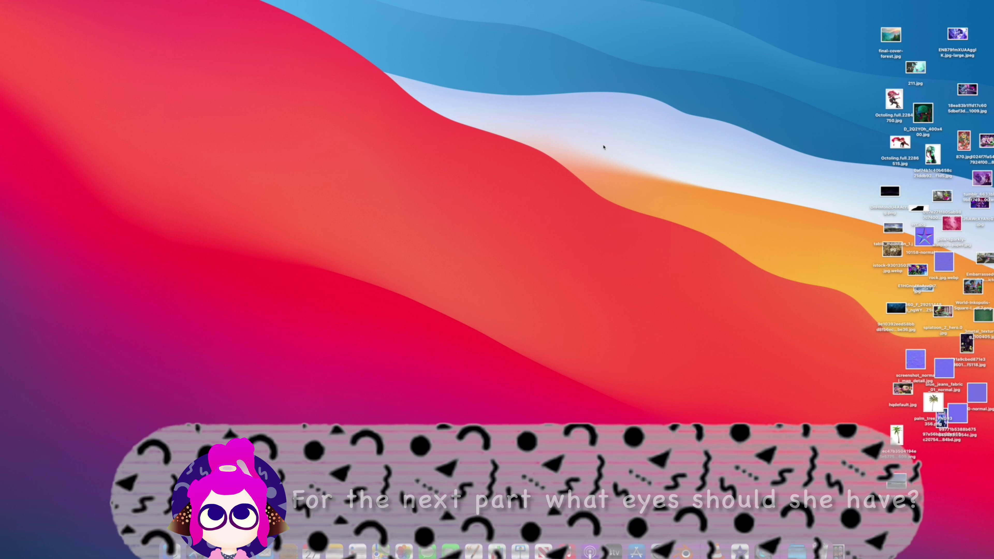
Open the QuickTime Player menu, then bring up the Now Playing playback controls
left_click(28, 0)
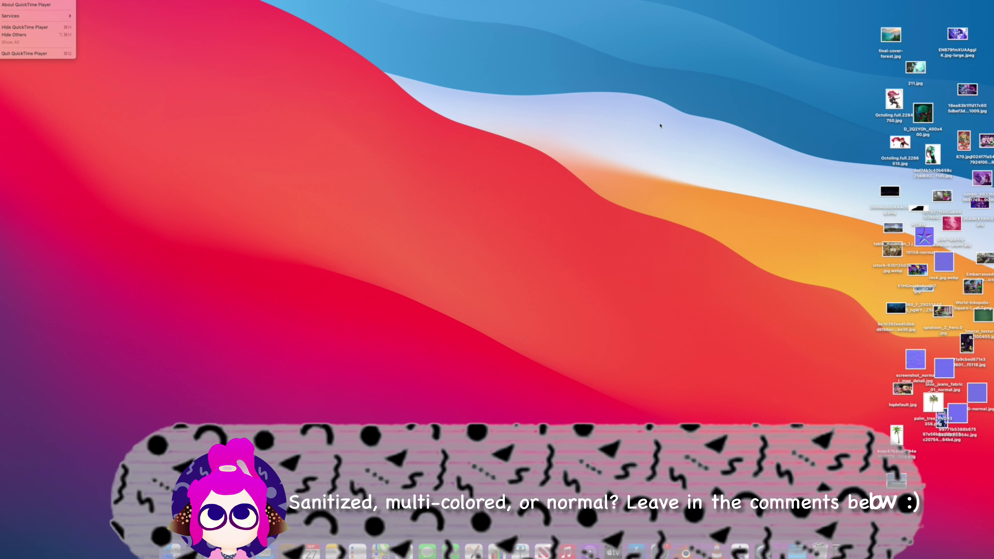
left_click(894, 1)
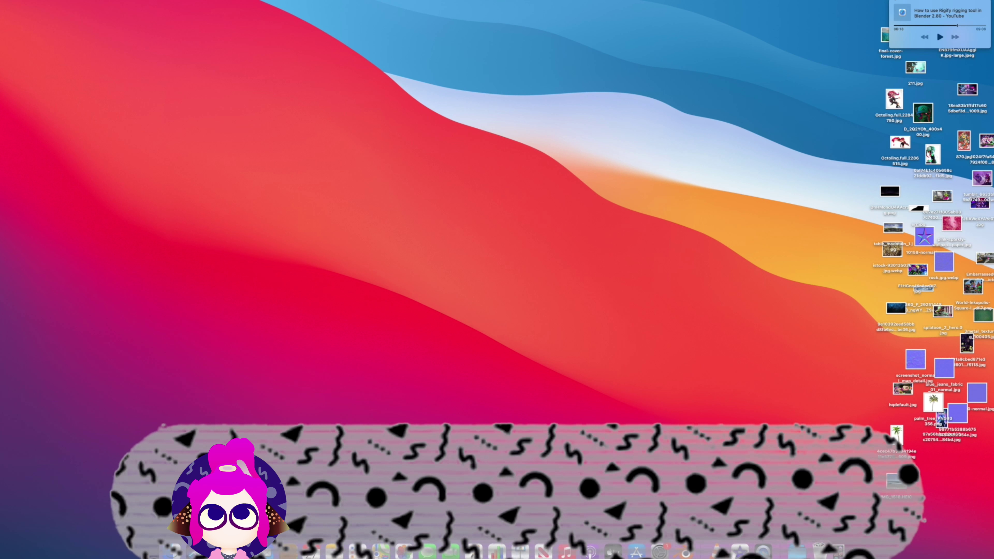